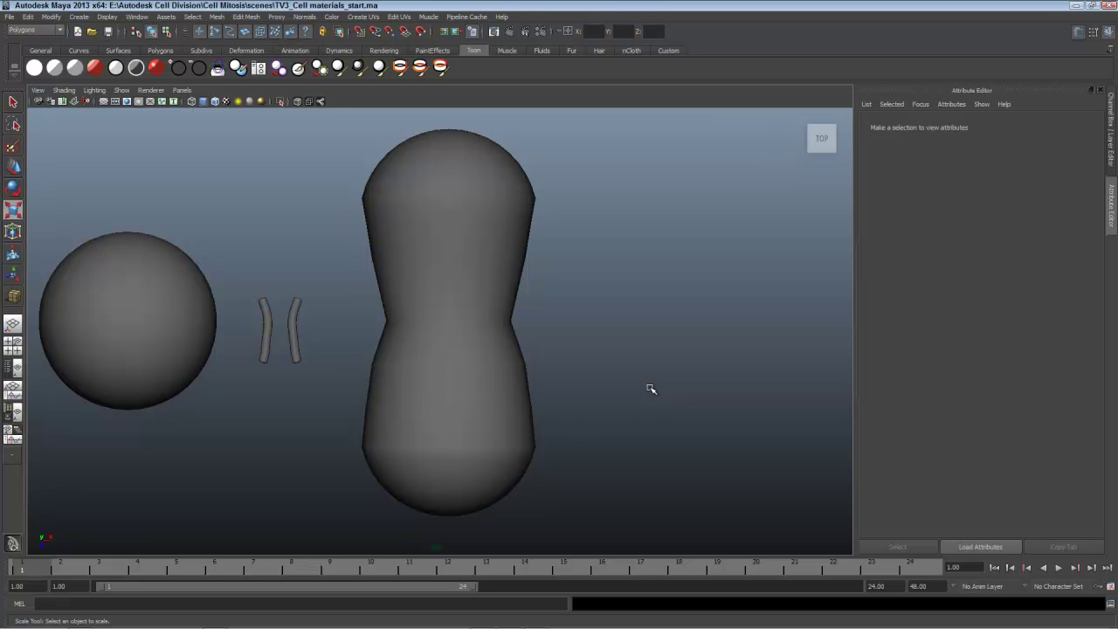
Assign the left sphere a new Lambert named Cell_wall, coloured fully saturated deep red.
left_click(150, 265)
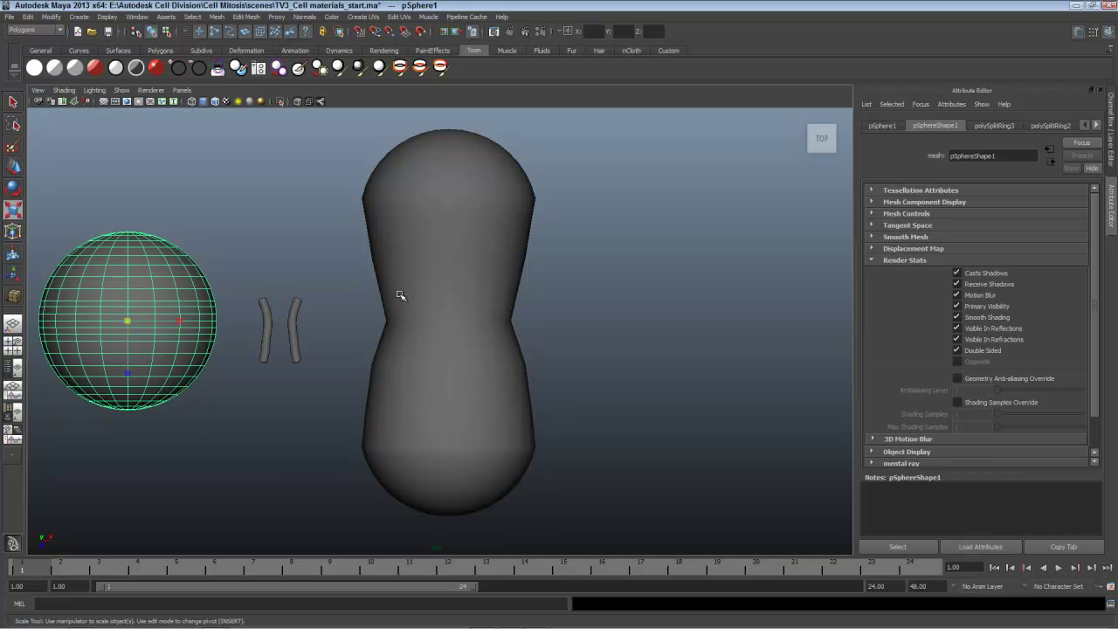
right_click(257, 229)
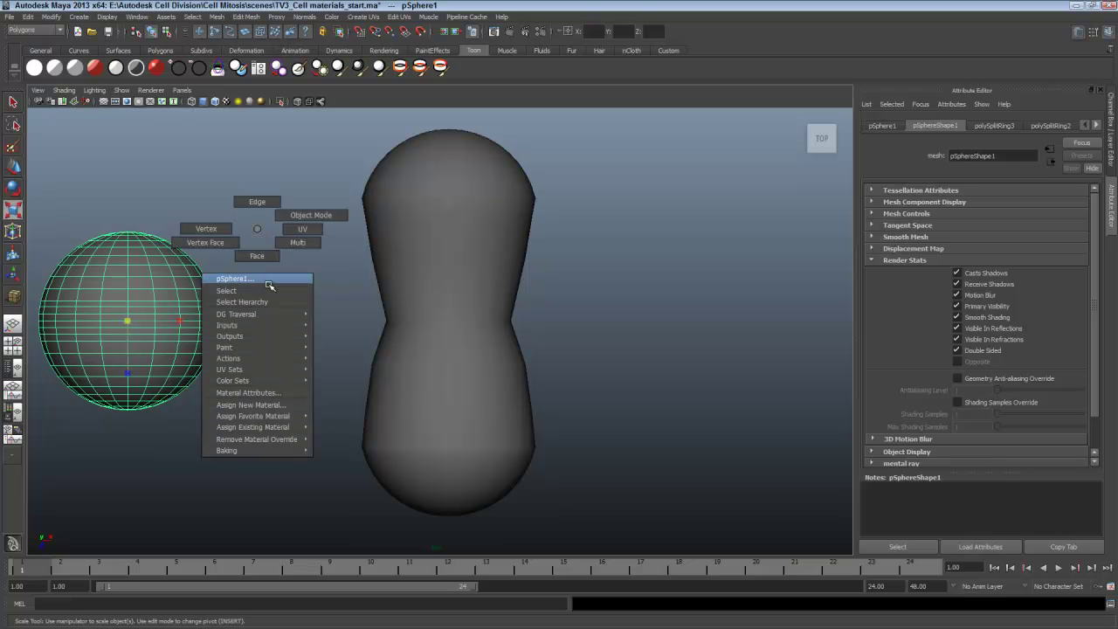
left_click(252, 405)
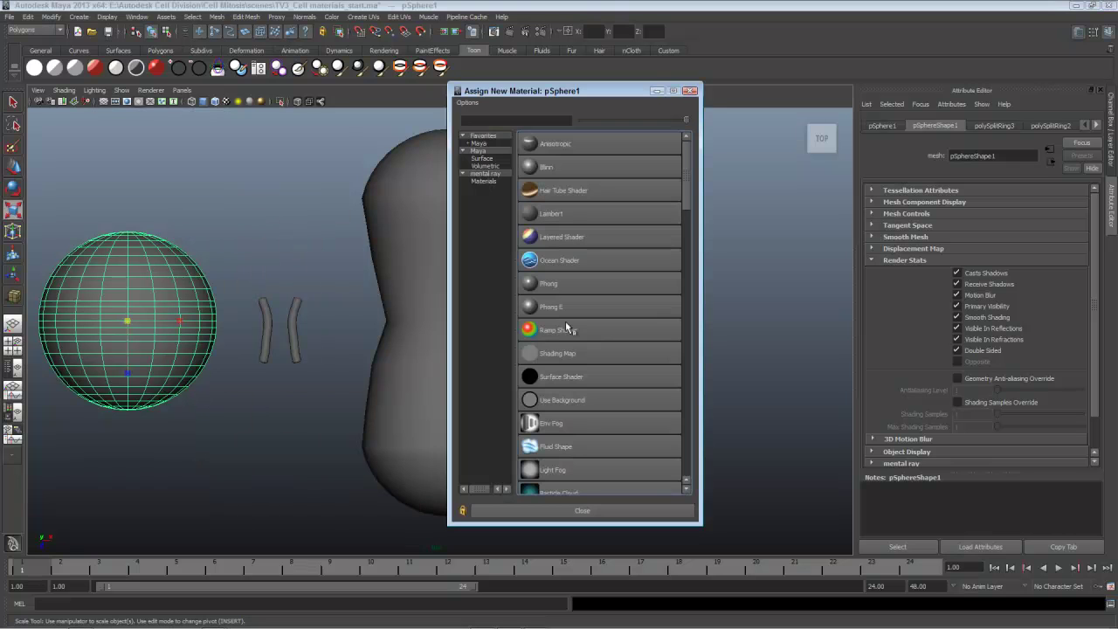
left_click(585, 216)
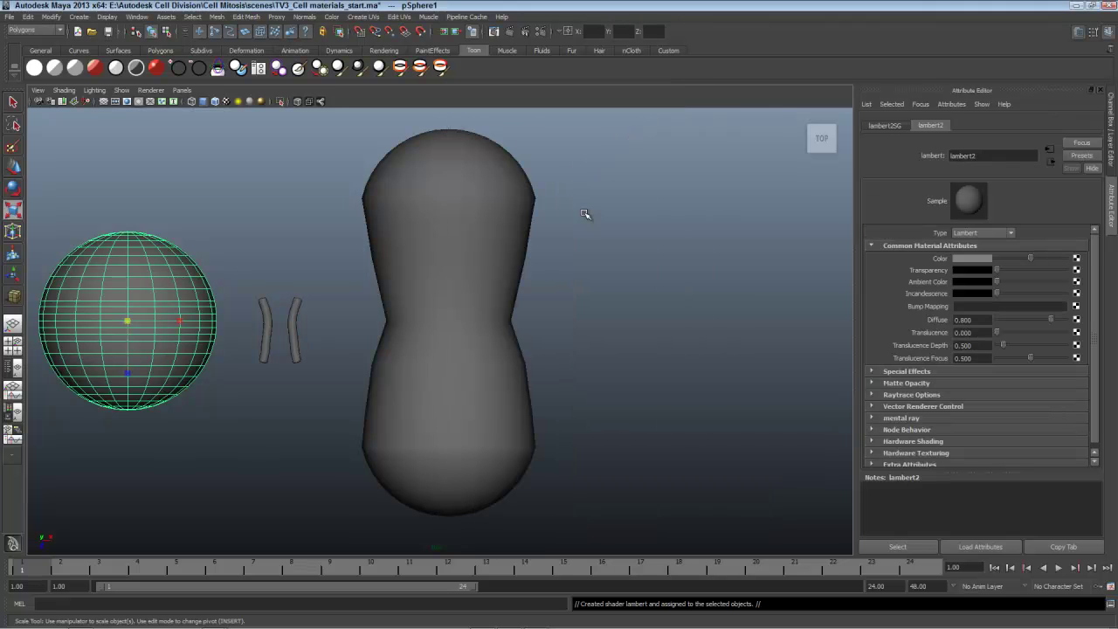
double_click(1013, 156)
type("Cell wall")
key("Return")
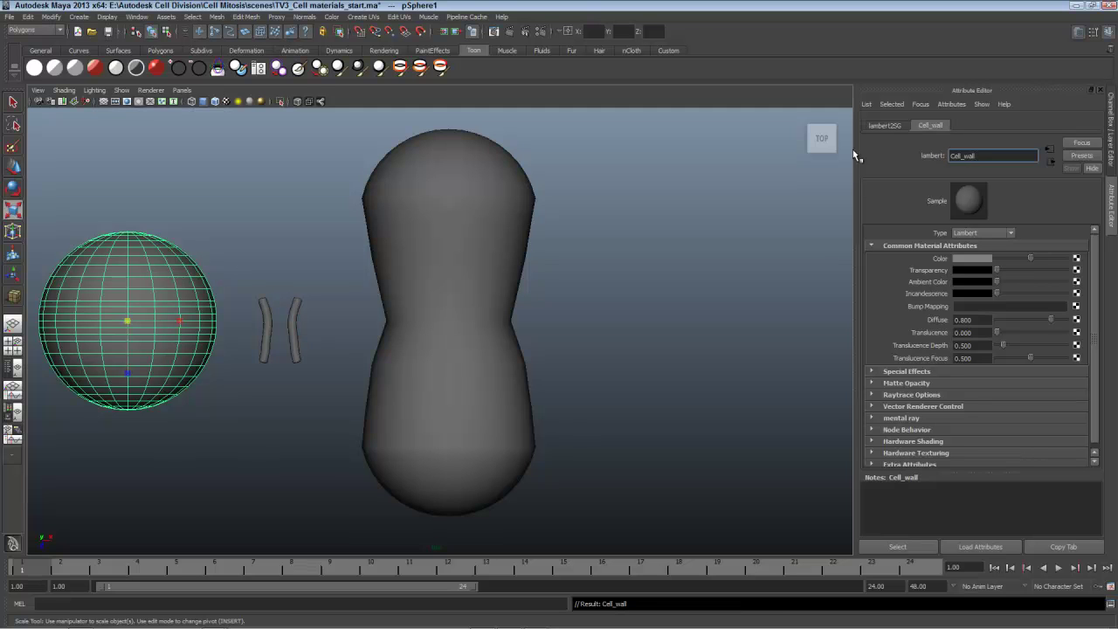
left_click(985, 259)
left_click_drag(942, 299, 1029, 309)
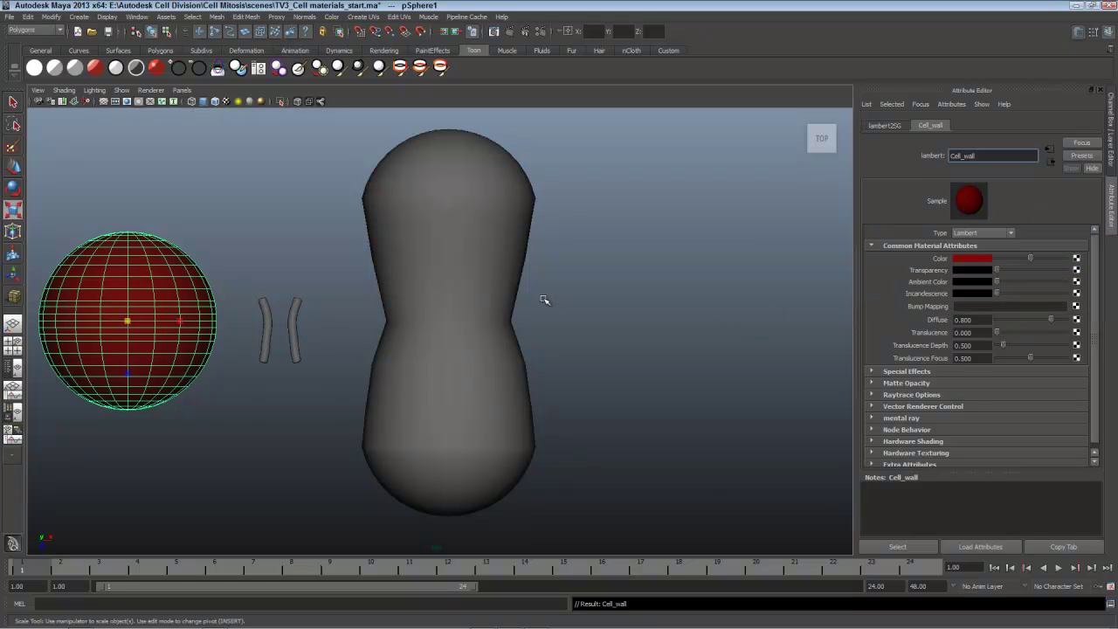
Give the right curved DNA strand a new Lambert named DNA_white with colour set to white.
left_click(313, 339)
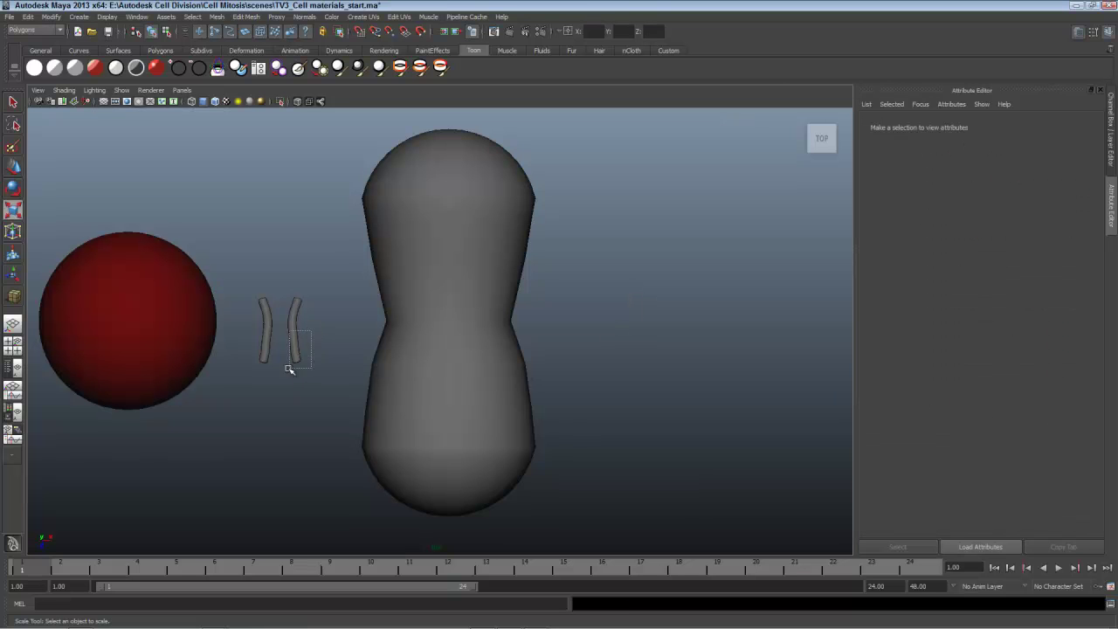
left_click(294, 358)
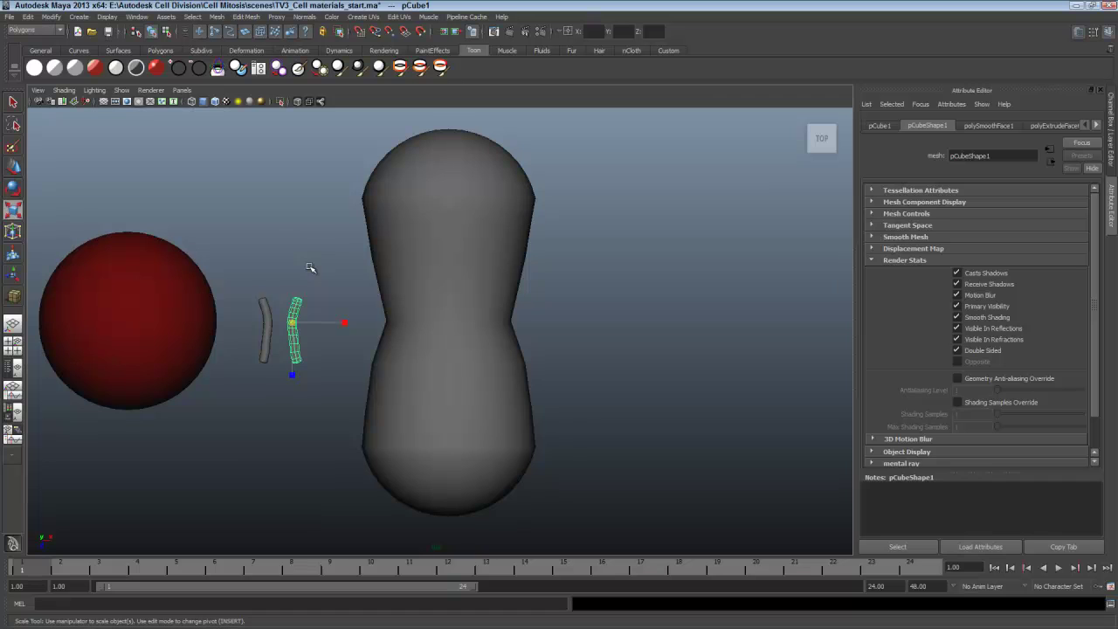
right_click_drag(309, 266, 352, 443)
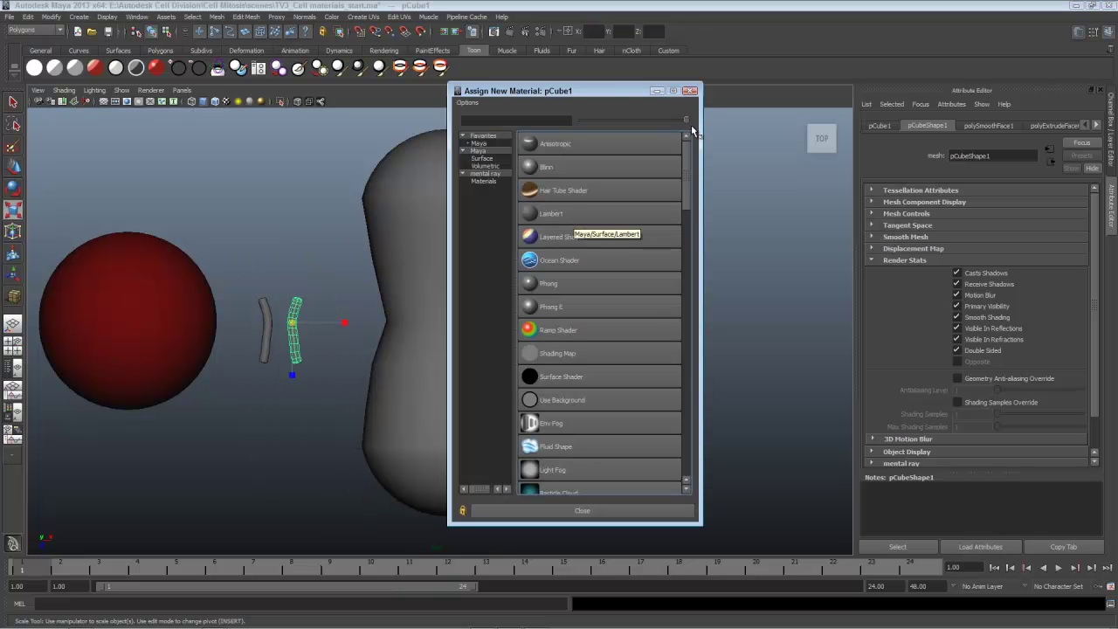
left_click(566, 211)
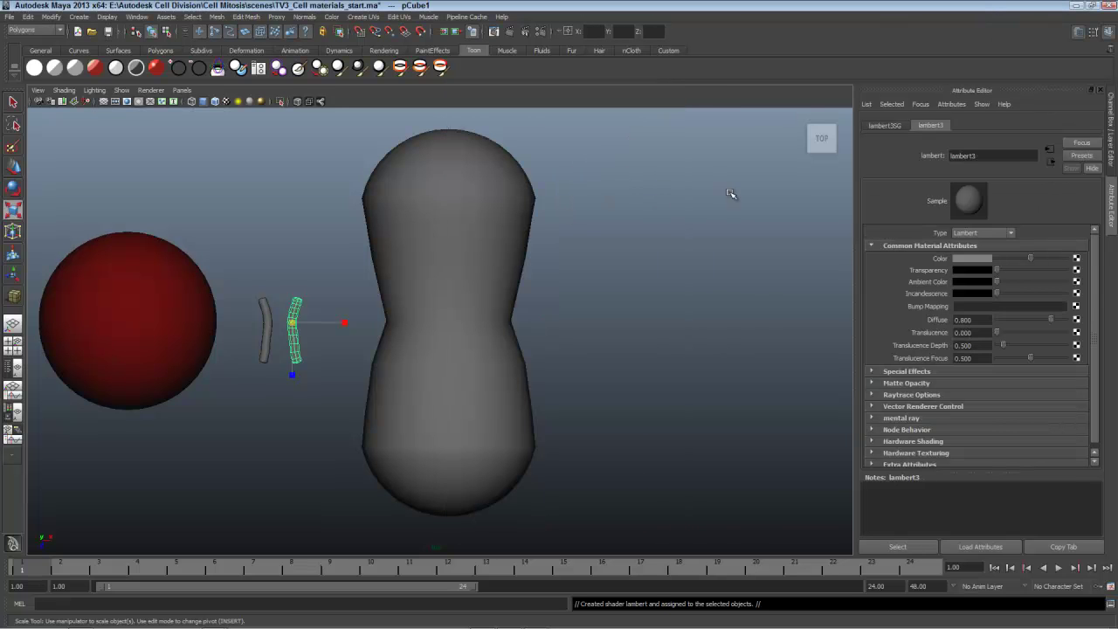
double_click(990, 155)
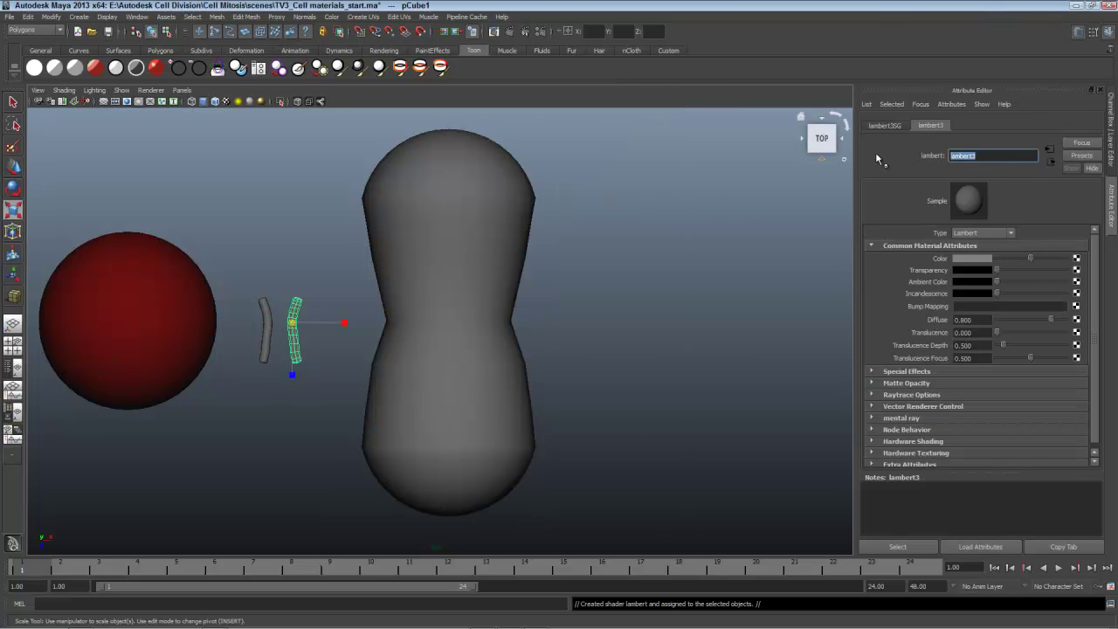
type("DNA_white")
key("Return")
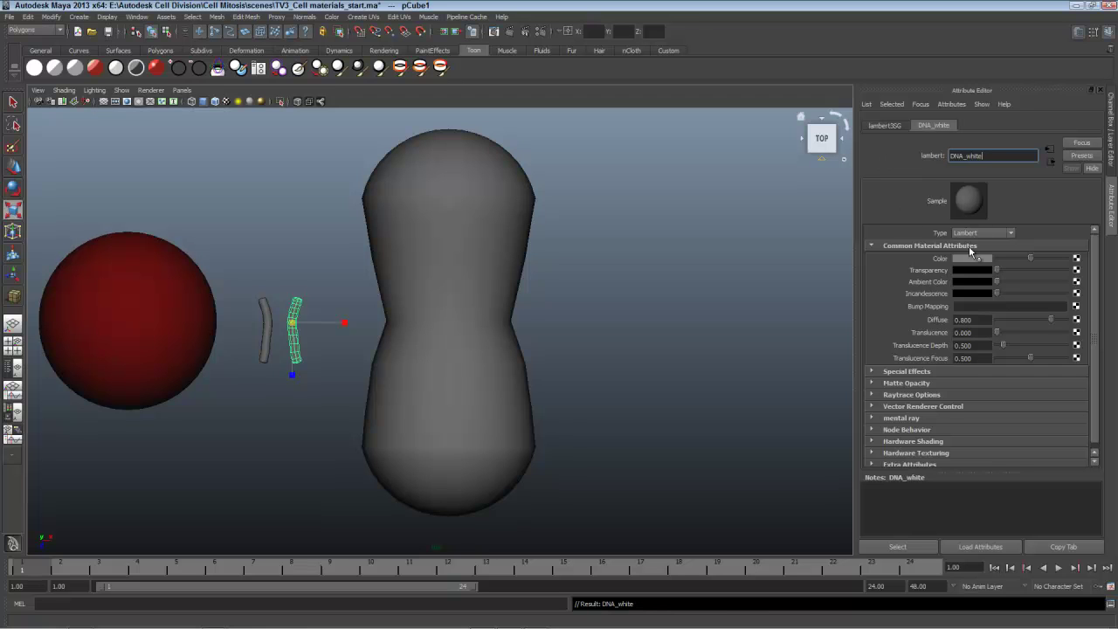
left_click_drag(1032, 259, 1085, 269)
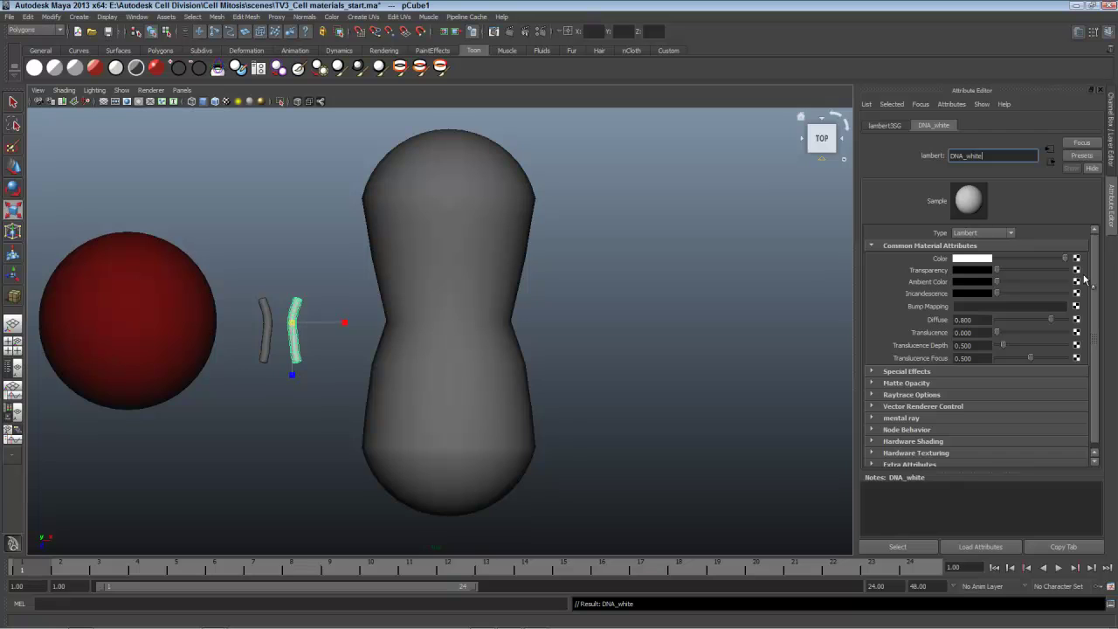
Assign the left curved DNA strand a new Lambert material named DNA_green.
left_click(278, 377)
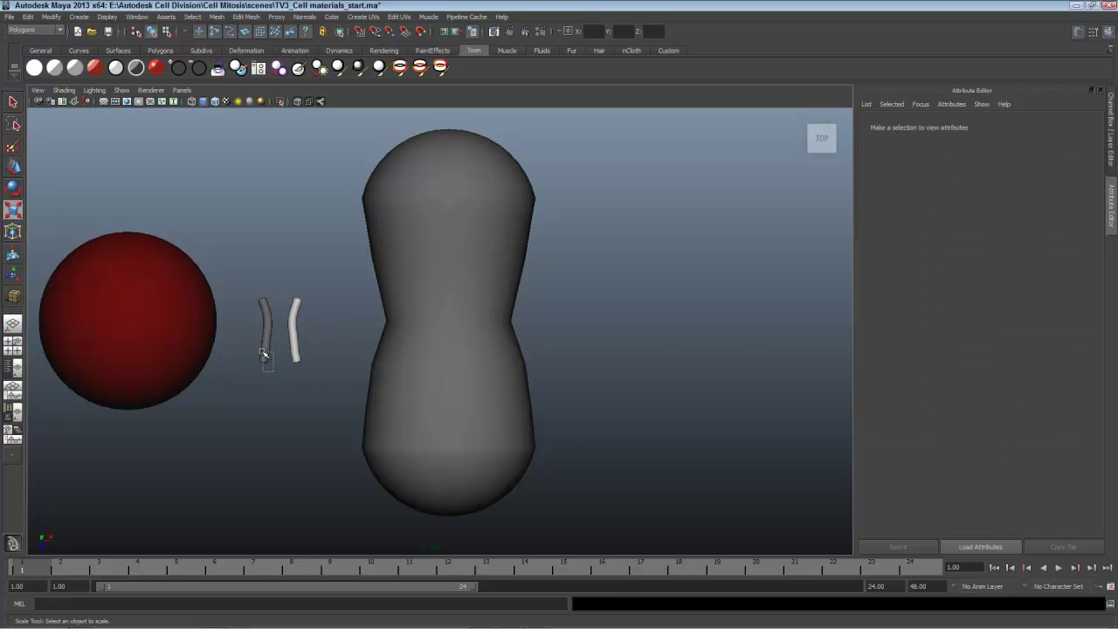
left_click(260, 339)
right_click_drag(249, 309, 267, 481)
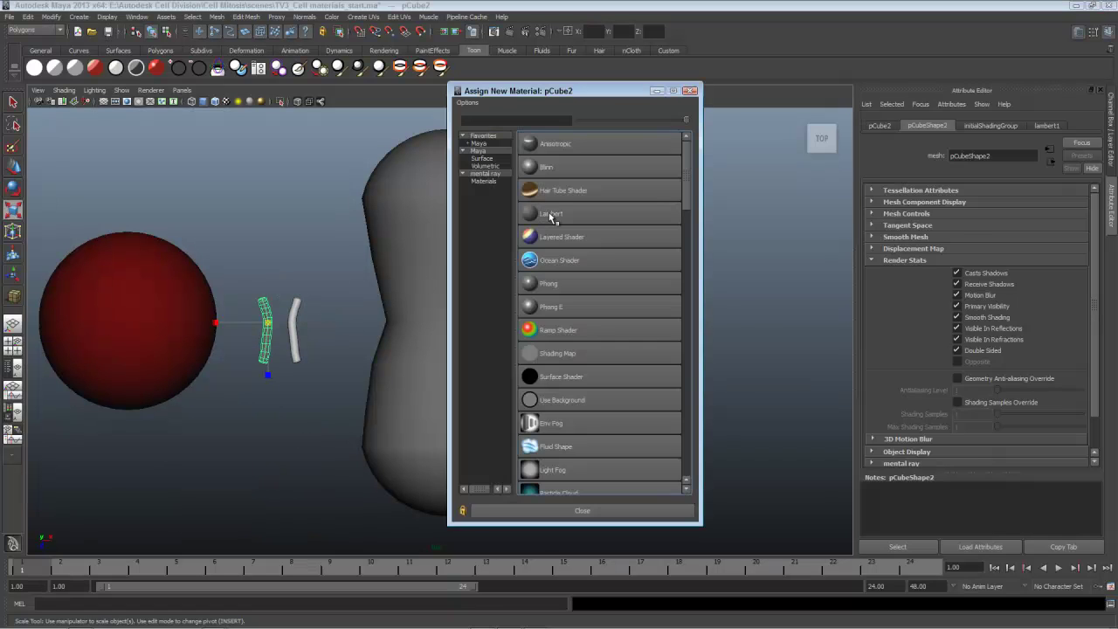
left_click(551, 215)
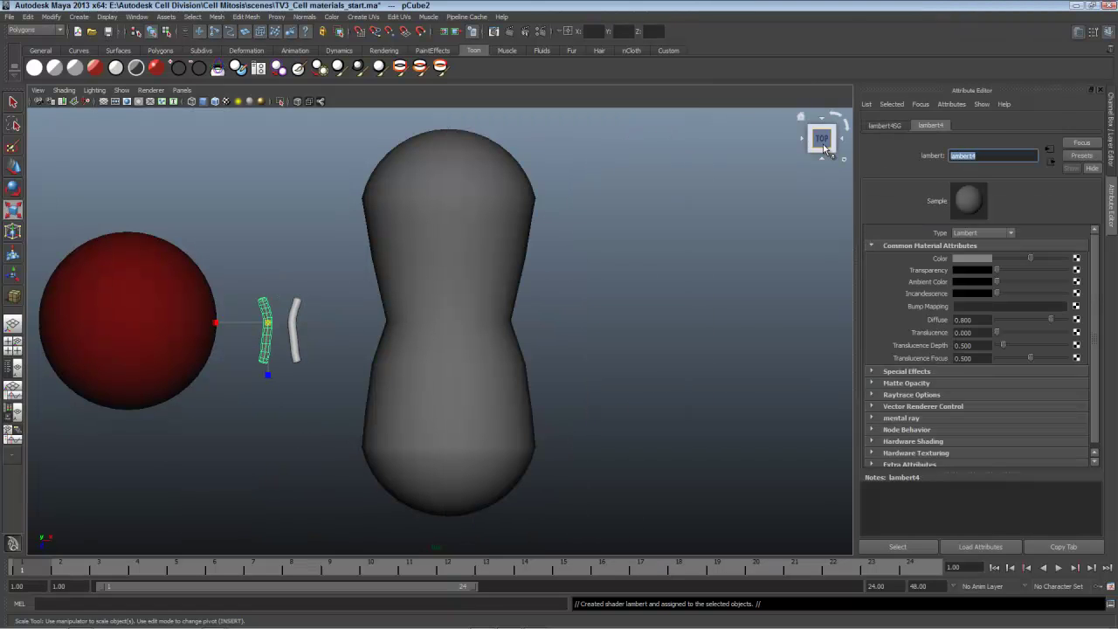
type("DNA_")
type(" green")
key("Return")
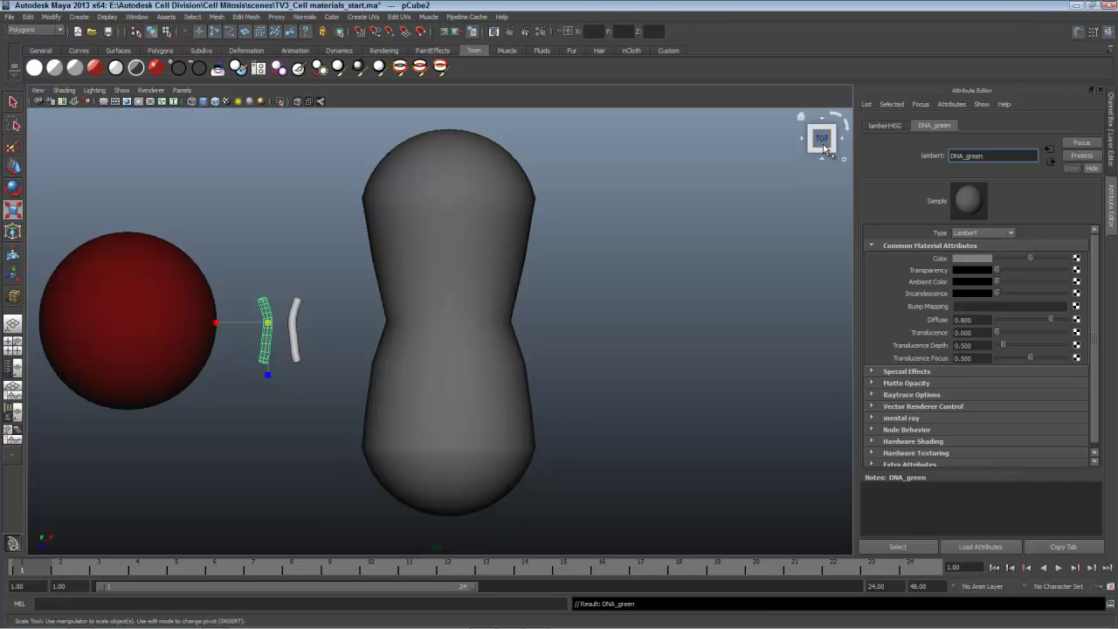
Set the DNA_green colour to green, then lower its saturation and value for dark green.
left_click(972, 260)
left_click(973, 257)
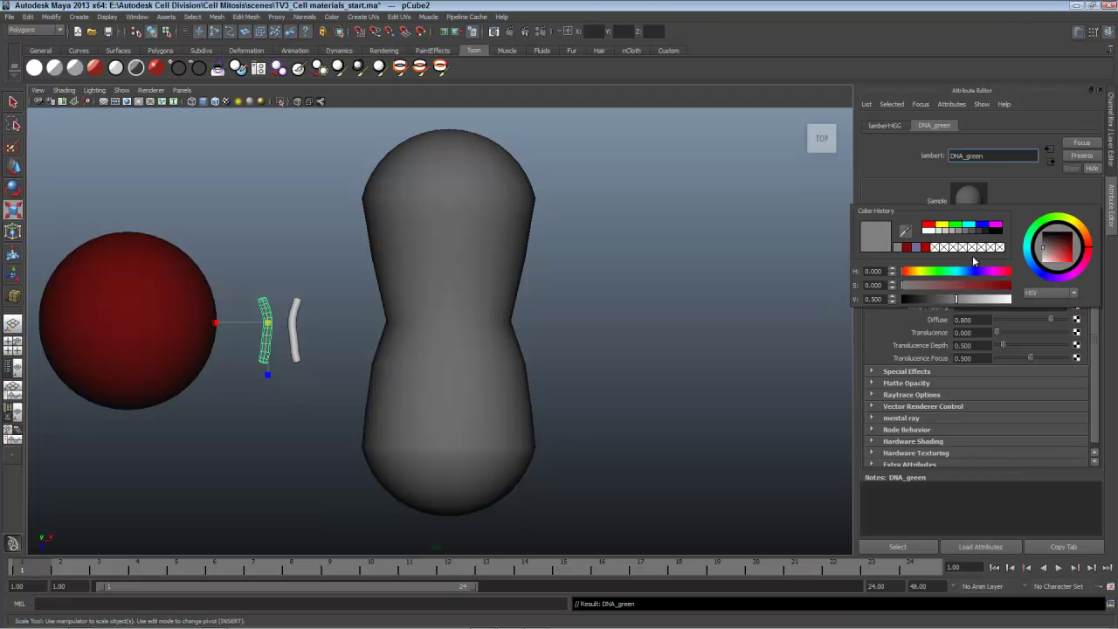
left_click(957, 225)
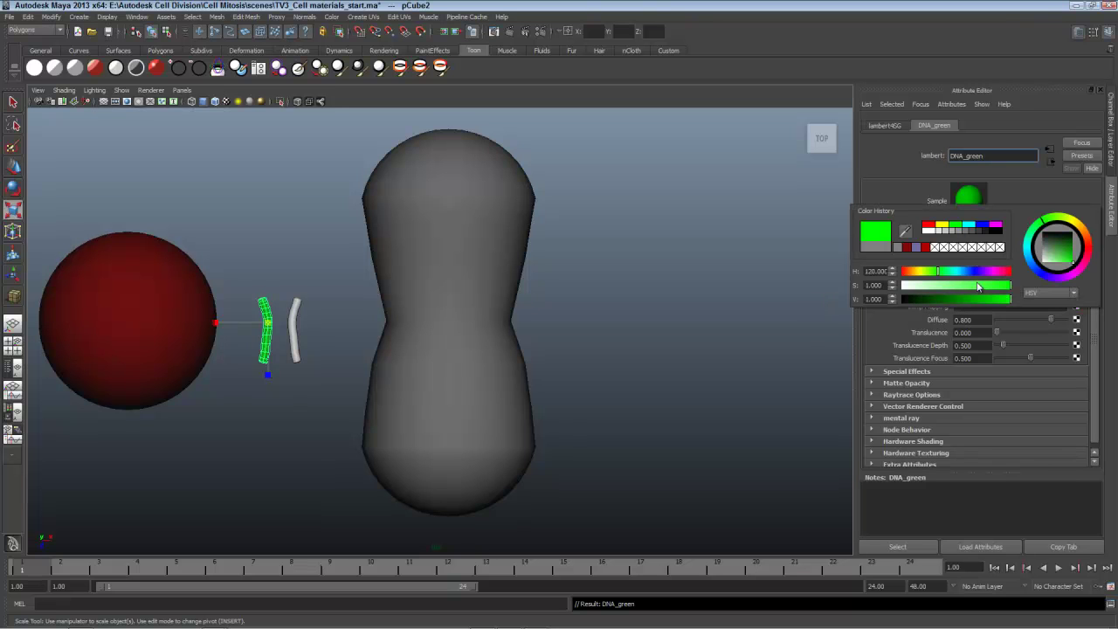
left_click_drag(994, 304, 934, 271)
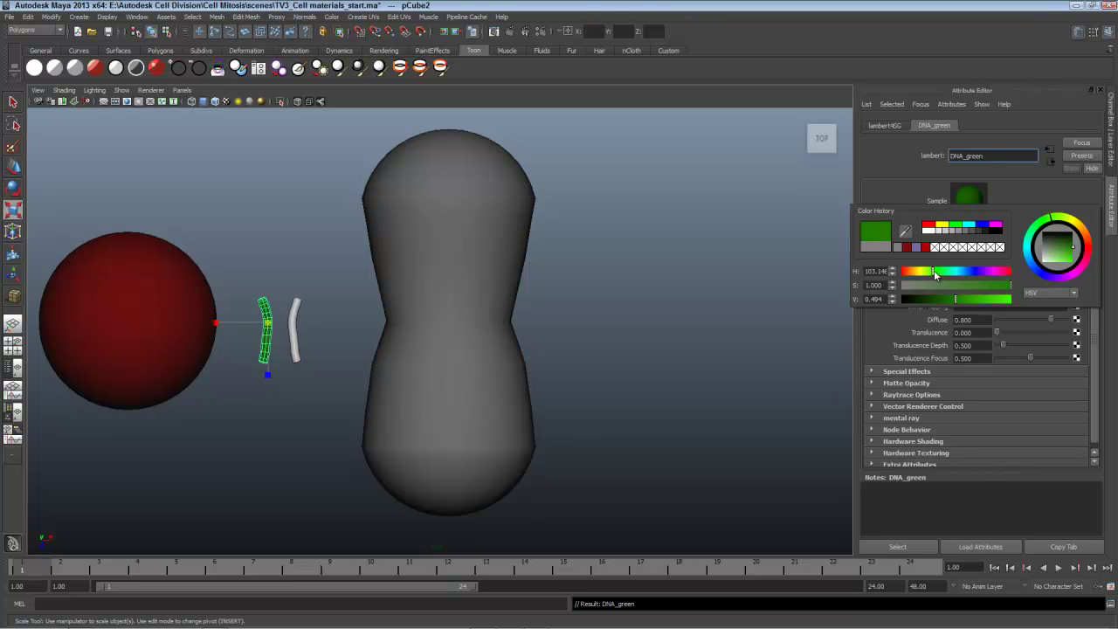
left_click_drag(1009, 285, 941, 299)
left_click(591, 377)
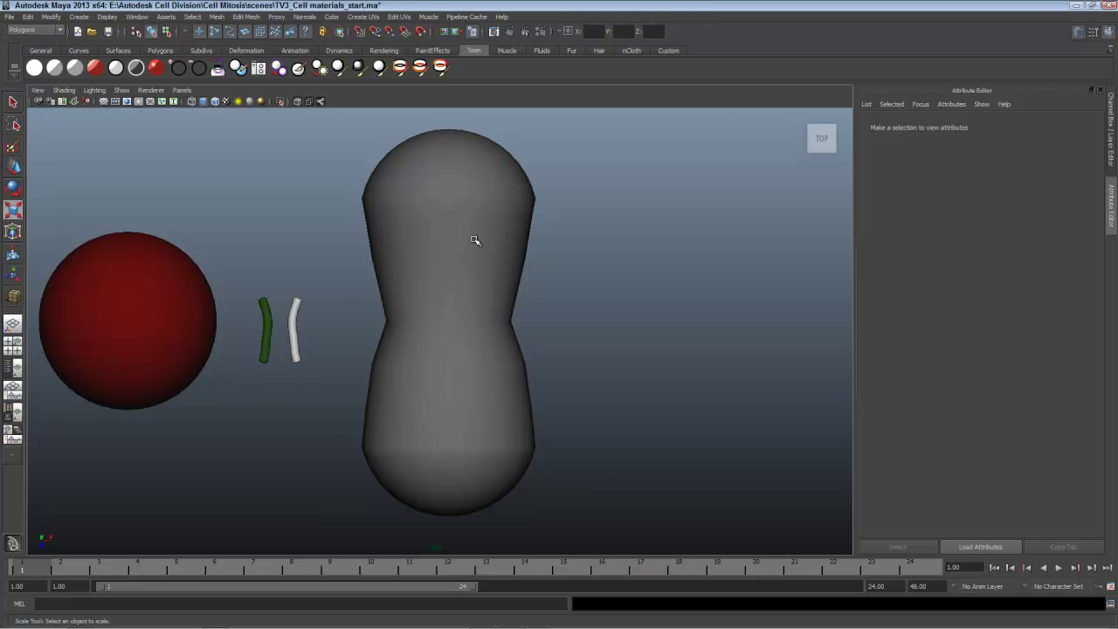
Rename the hourglass cell mesh from pSphere2 to Blend_mitosis.
left_click(447, 216)
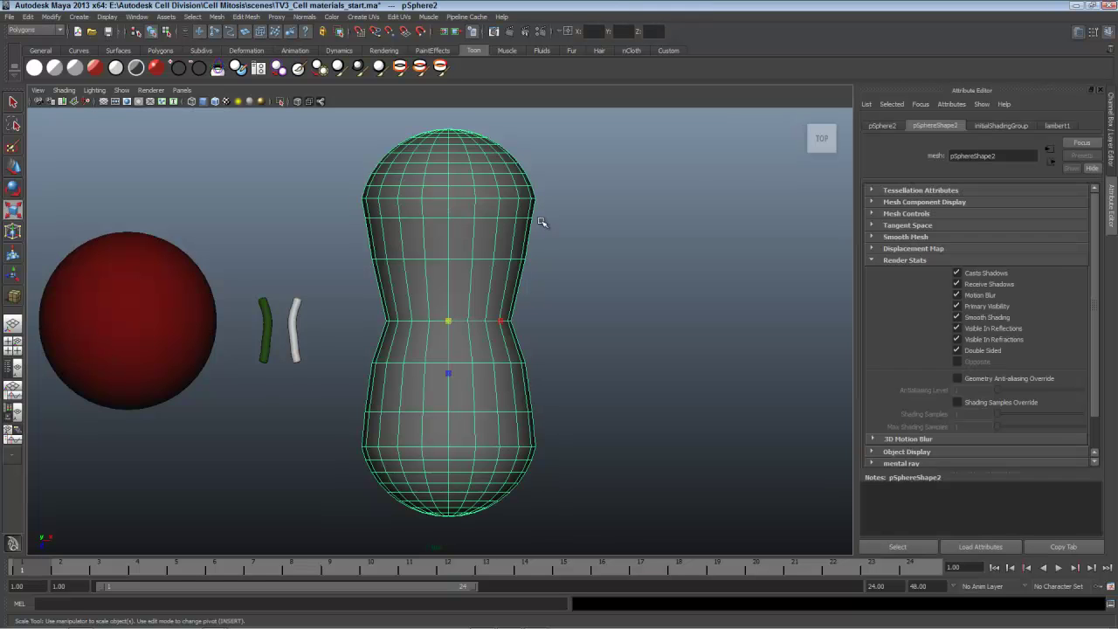
left_click(883, 124)
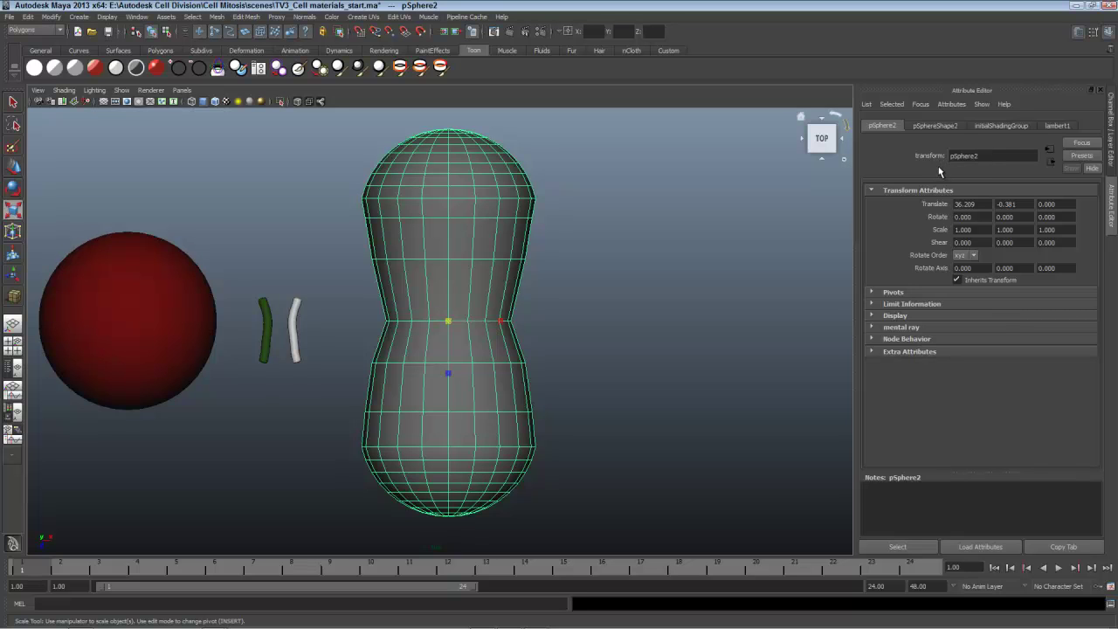
left_click_drag(996, 156, 865, 154)
type("Blend_mitosis")
key("Return")
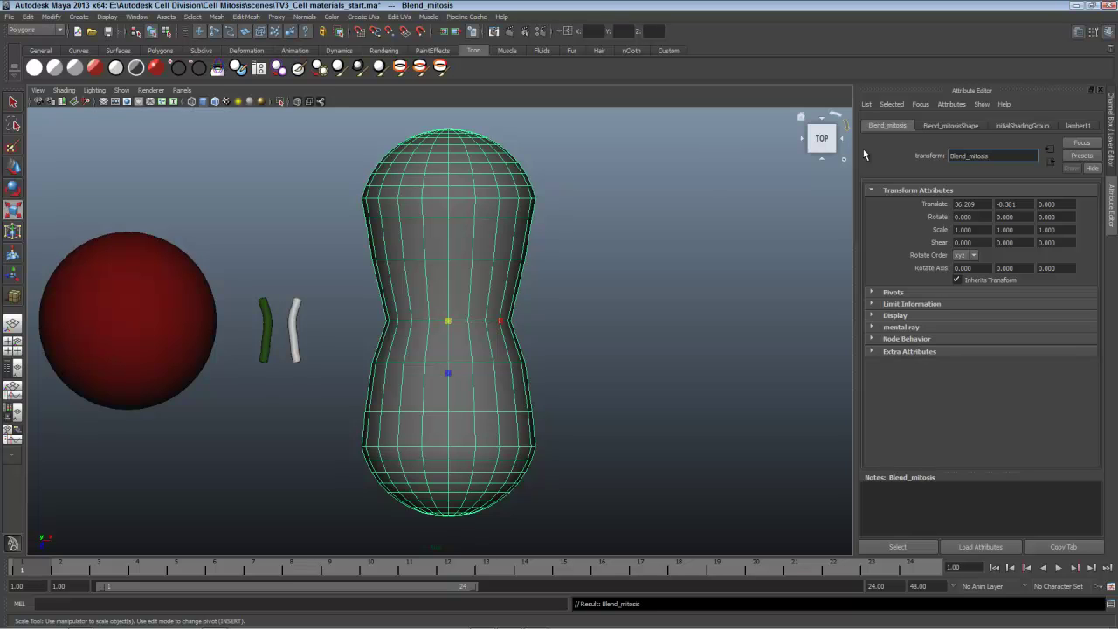
Rename the red sphere from pSphere1 to Cell_org.
left_click(139, 267)
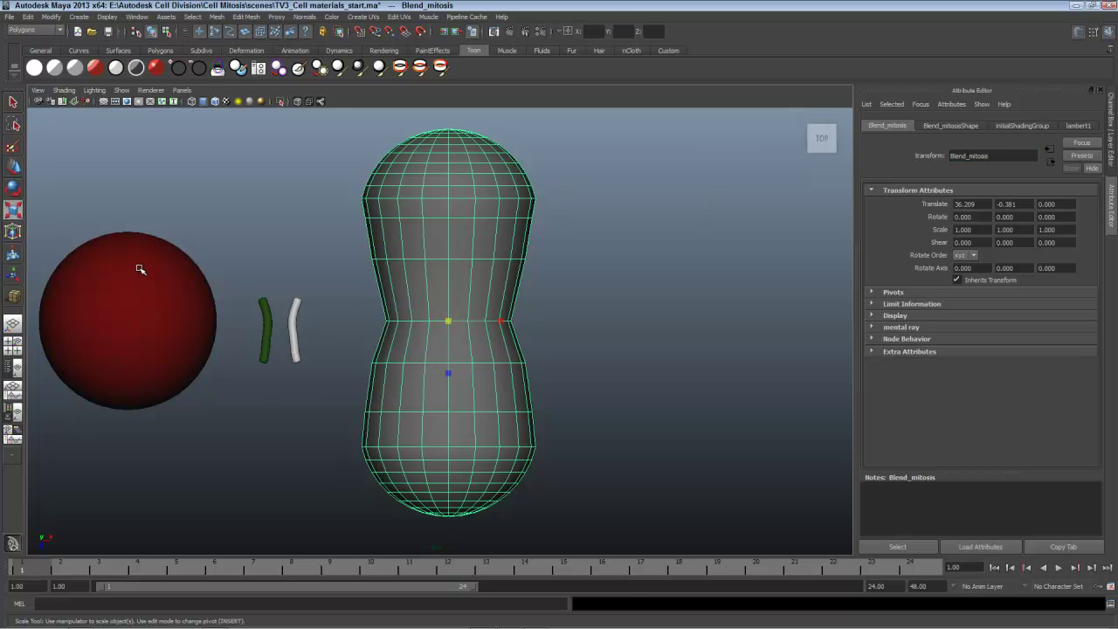
double_click(964, 156)
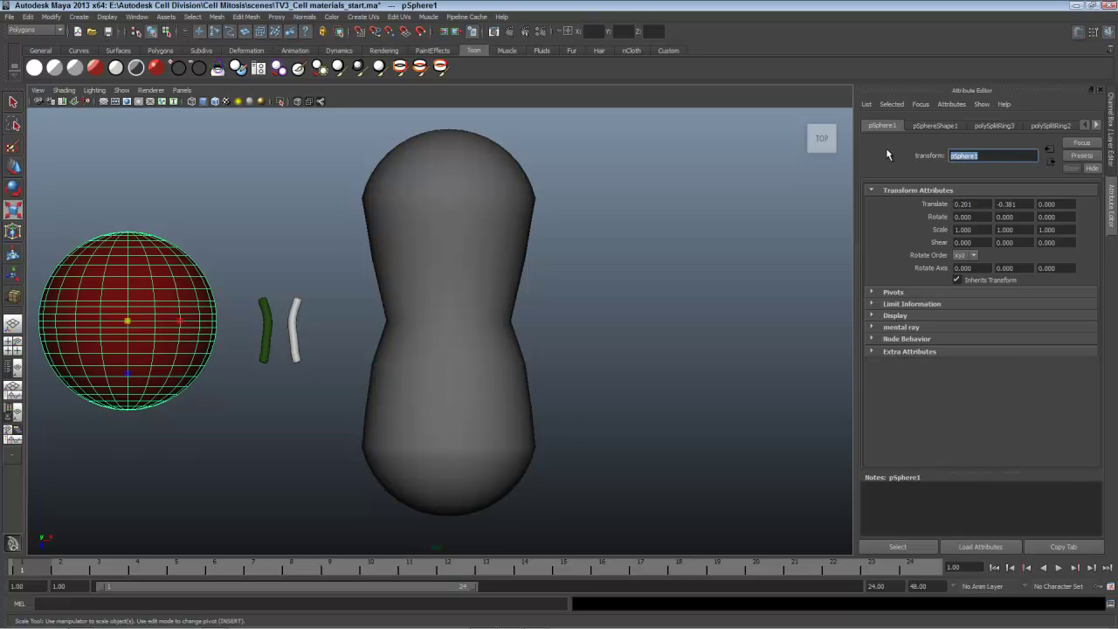
type("Cell org")
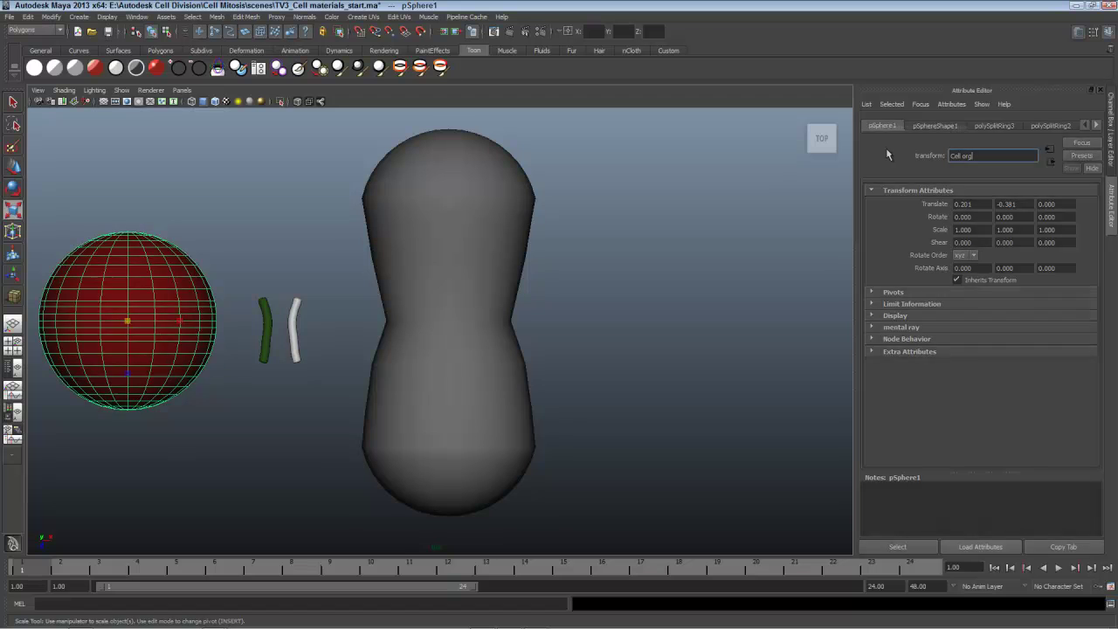
left_click(260, 284)
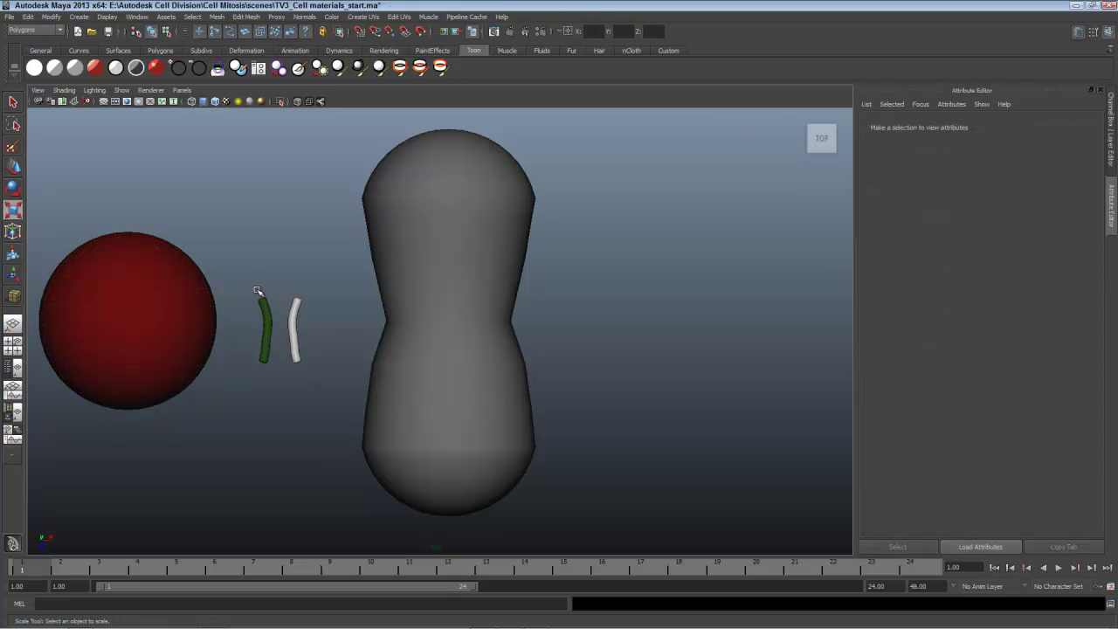
Delete all construction history in the scene via Edit > Delete All by Type > History.
left_click(177, 263)
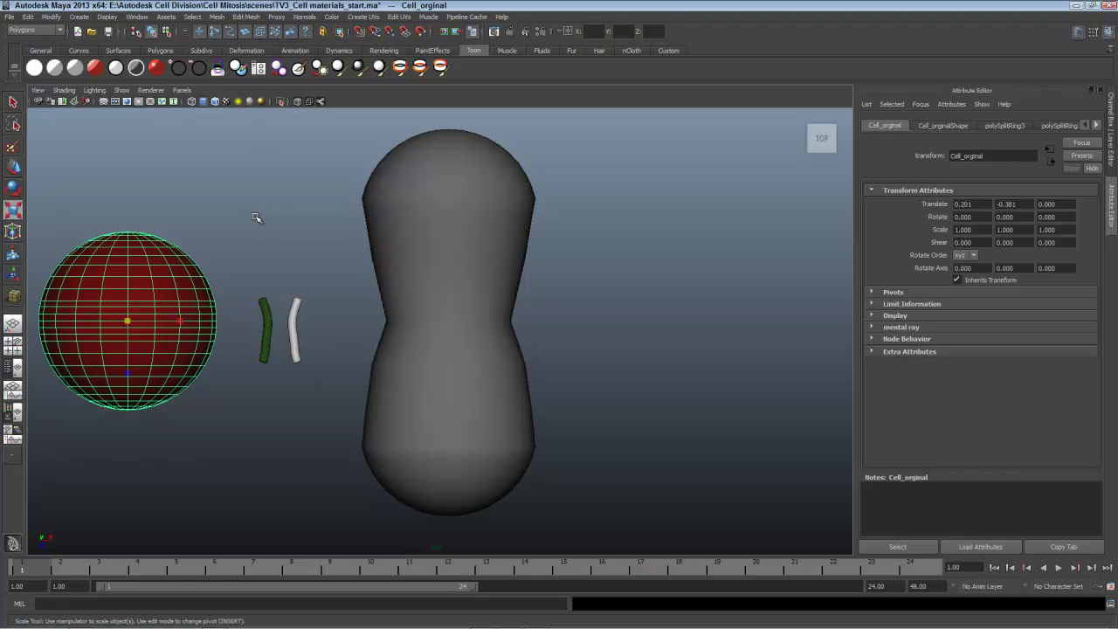
mouse_move(855, 322)
left_mouse_down()
mouse_move(626, 321)
mouse_move(854, 316)
left_mouse_up()
left_click(28, 16)
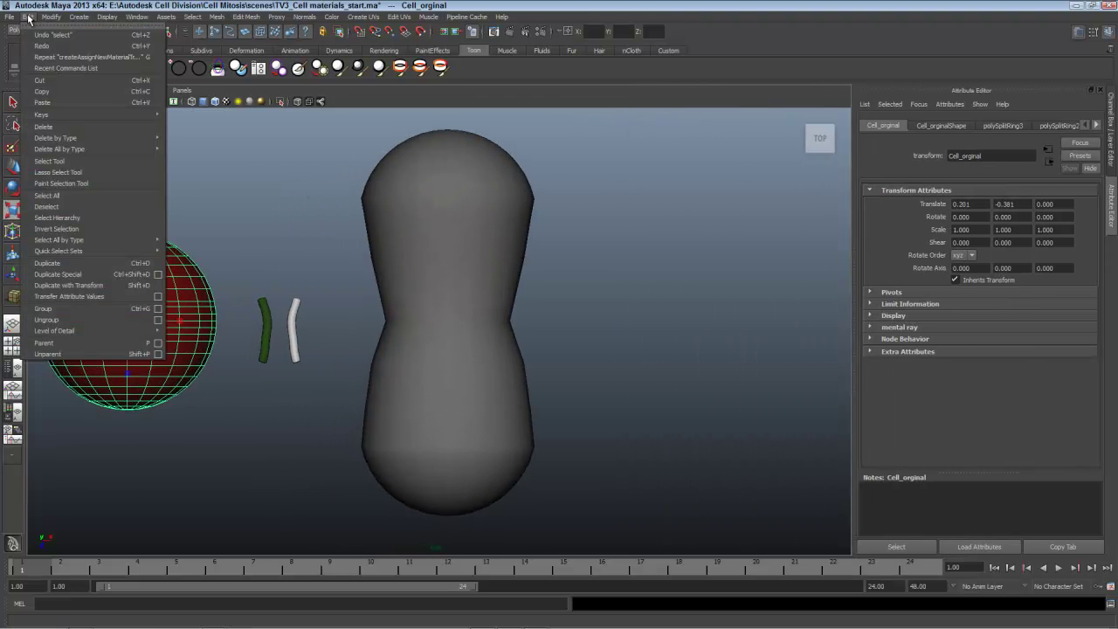
mouse_move(88, 150)
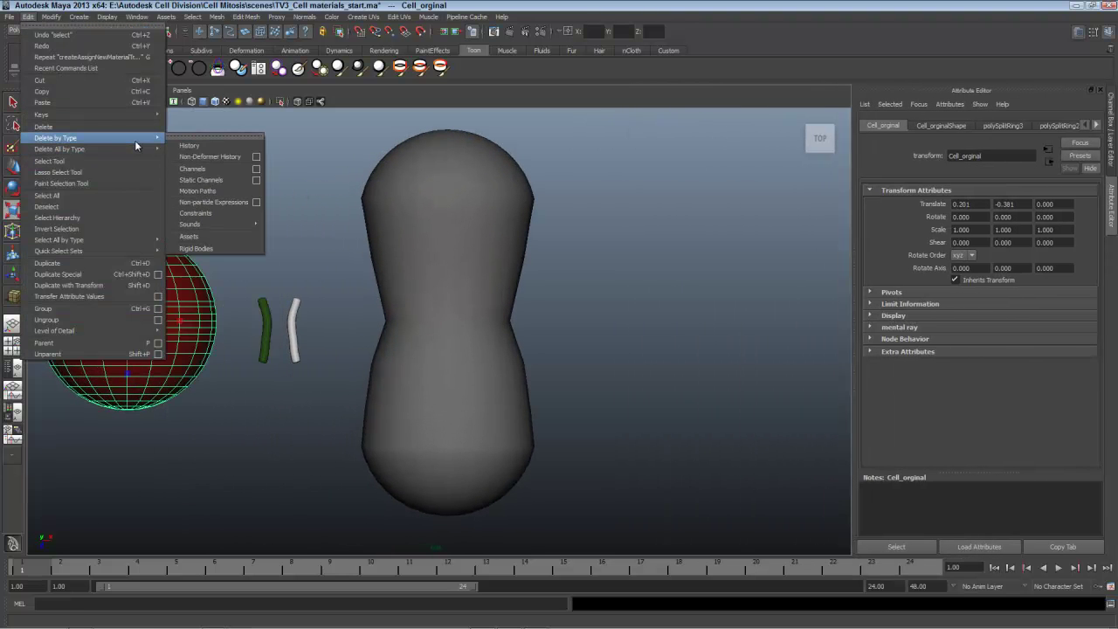
left_click(194, 156)
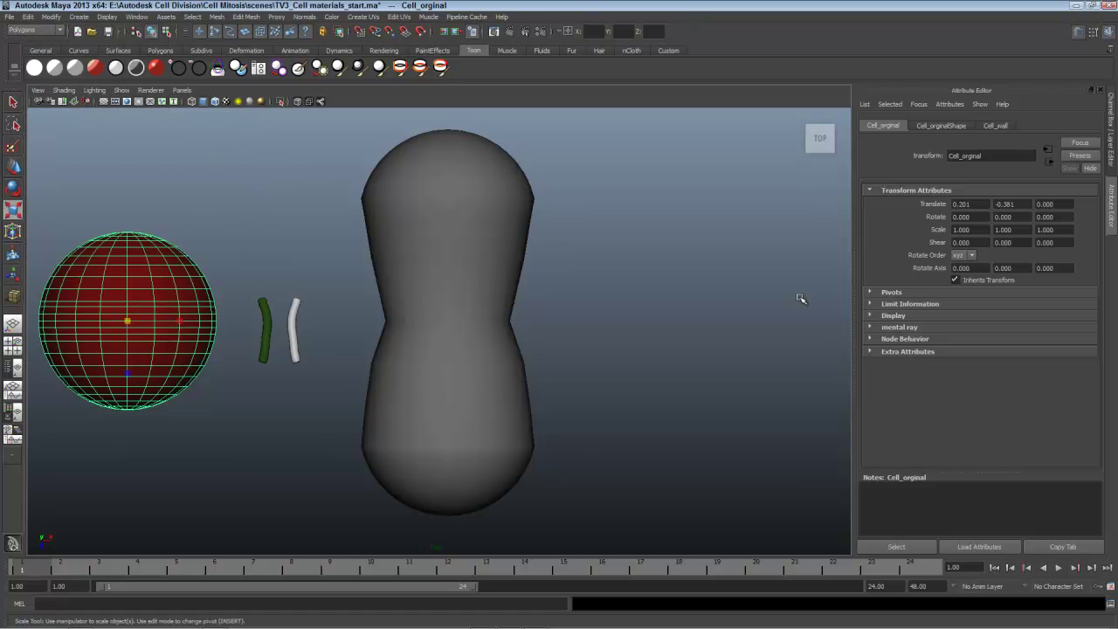
Check the scene objects, then select the hourglass Blend_mitosis mesh as the blend target.
left_click(531, 312)
left_click(461, 256)
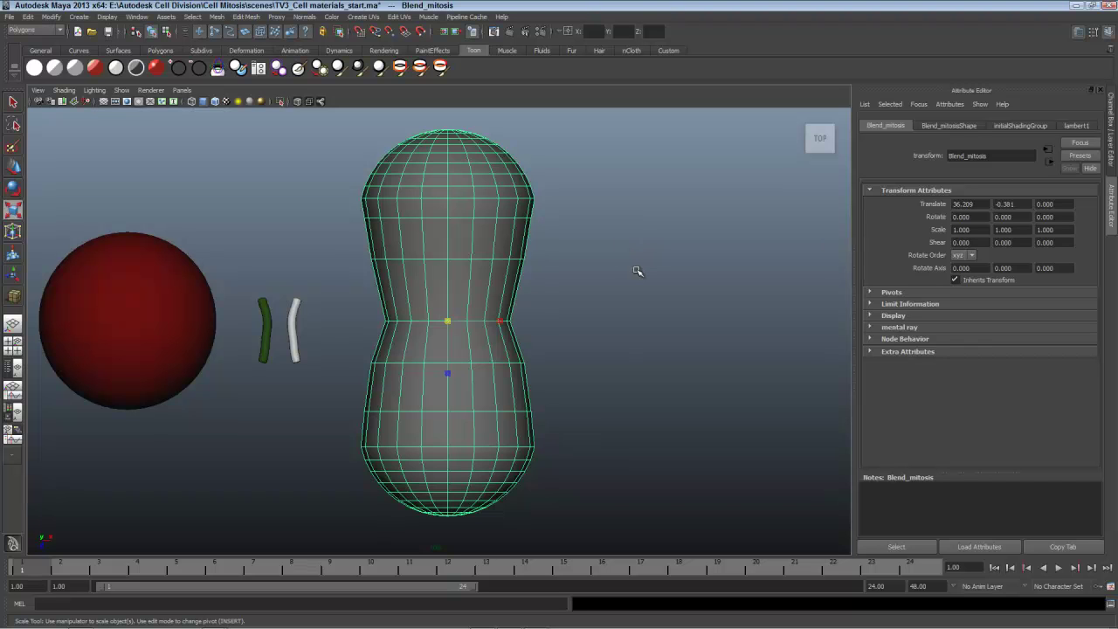
left_click(549, 285)
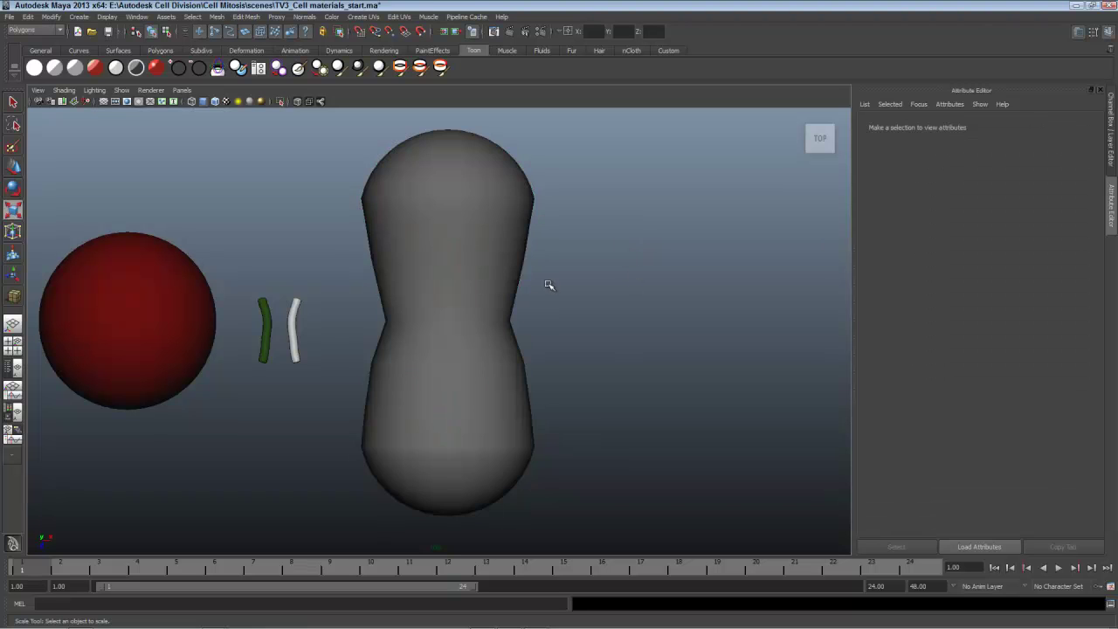
left_click_drag(214, 344, 277, 361)
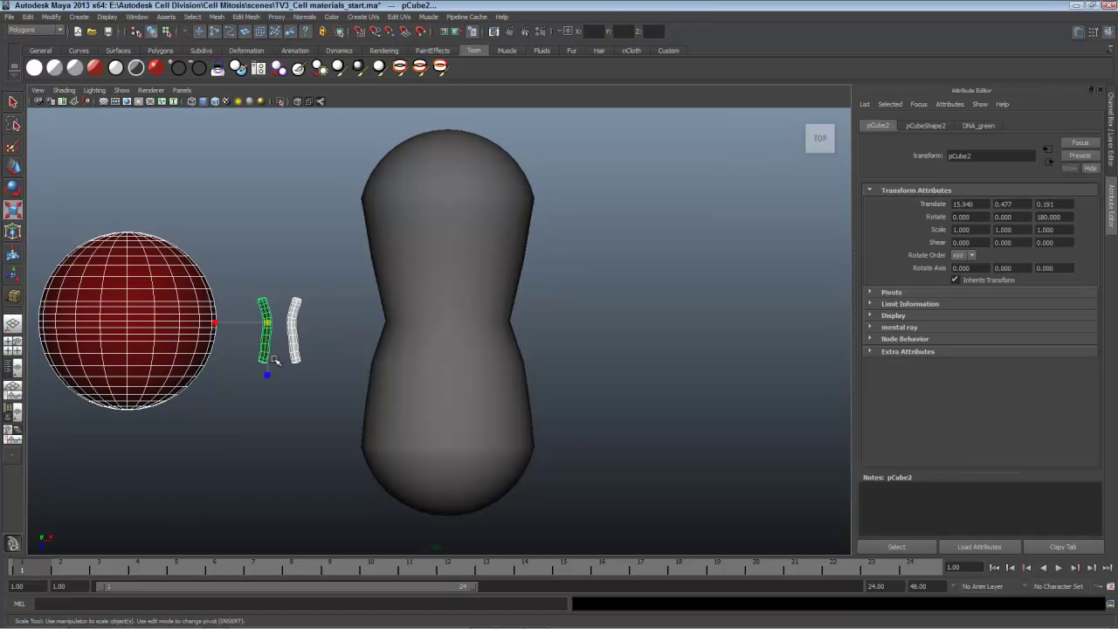
left_click(310, 252)
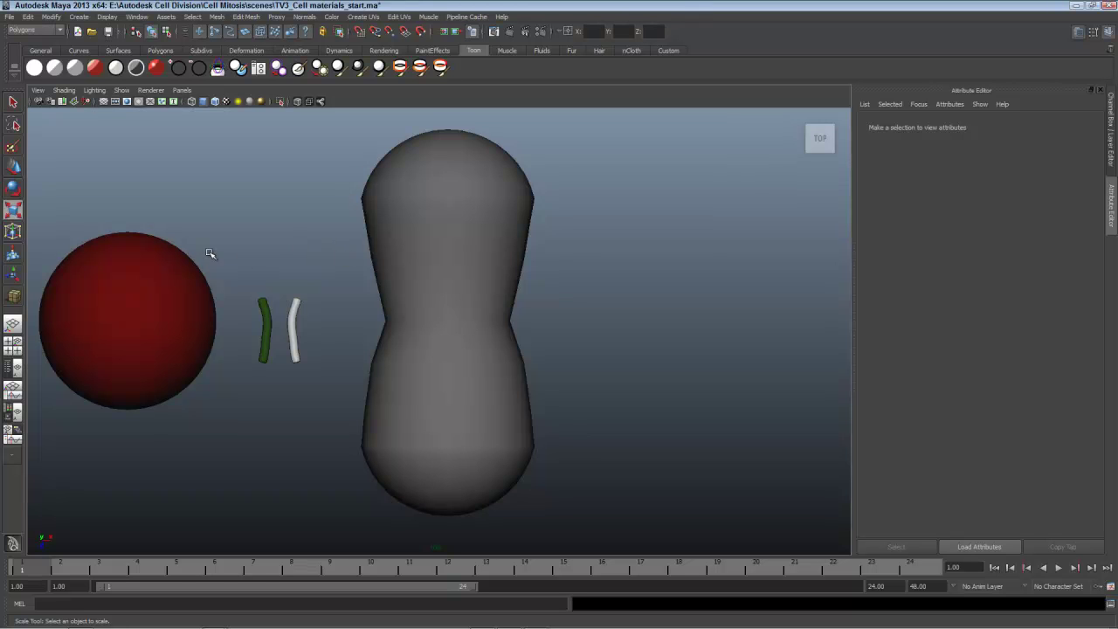
left_click(414, 218)
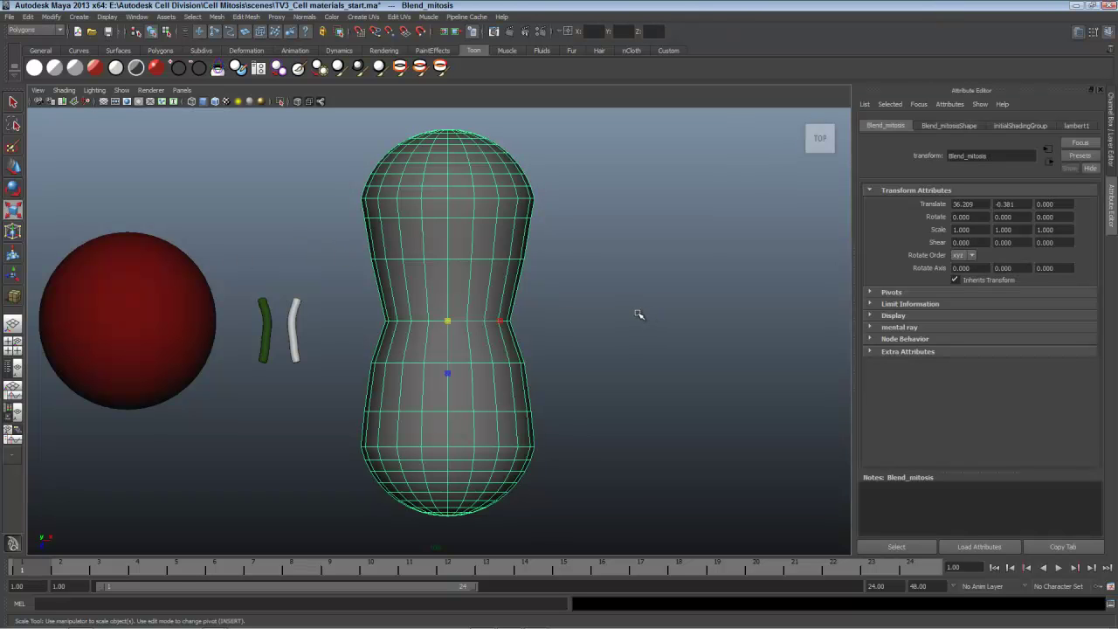
Add the red sphere as base shape, then switch to the Animation menu set with F2.
left_click(171, 256)
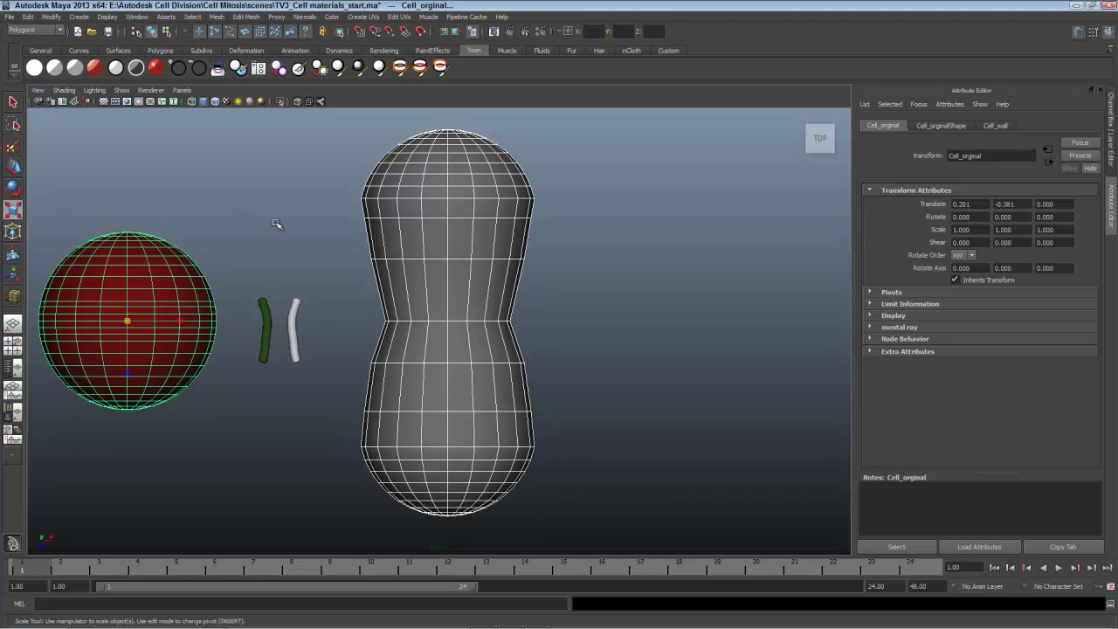
middle_click_drag(262, 230, 347, 240, "alt")
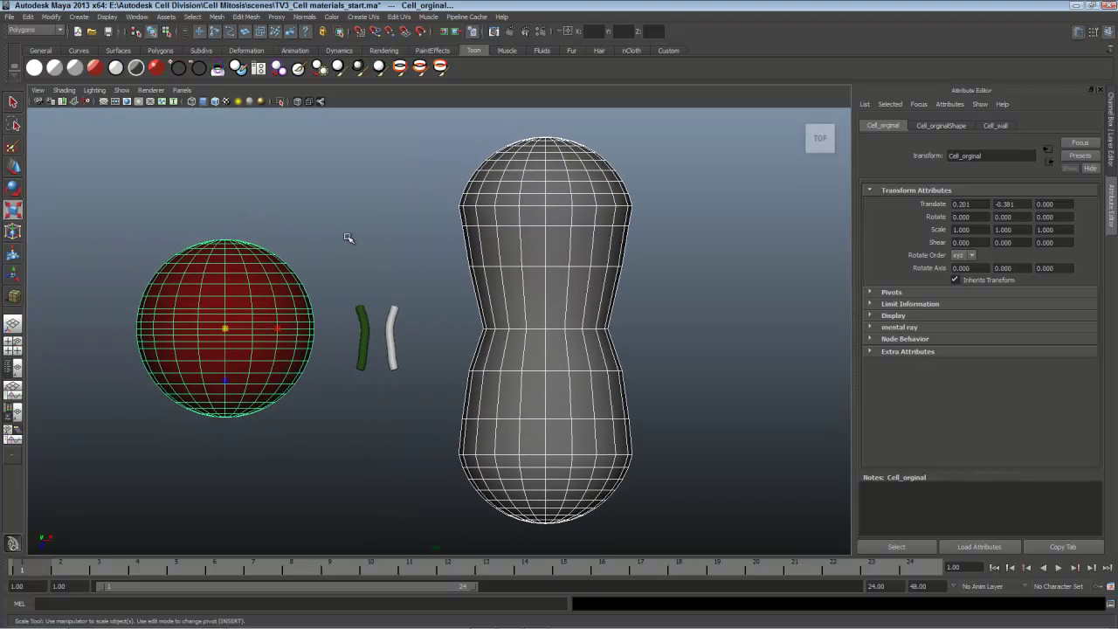
key("F2")
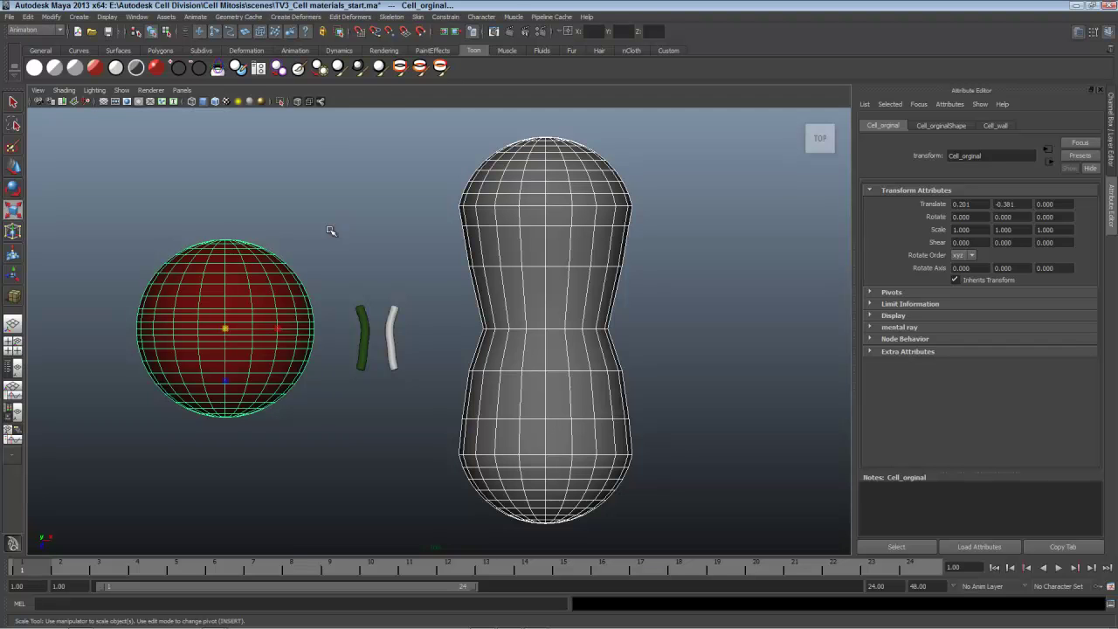
left_click(295, 16)
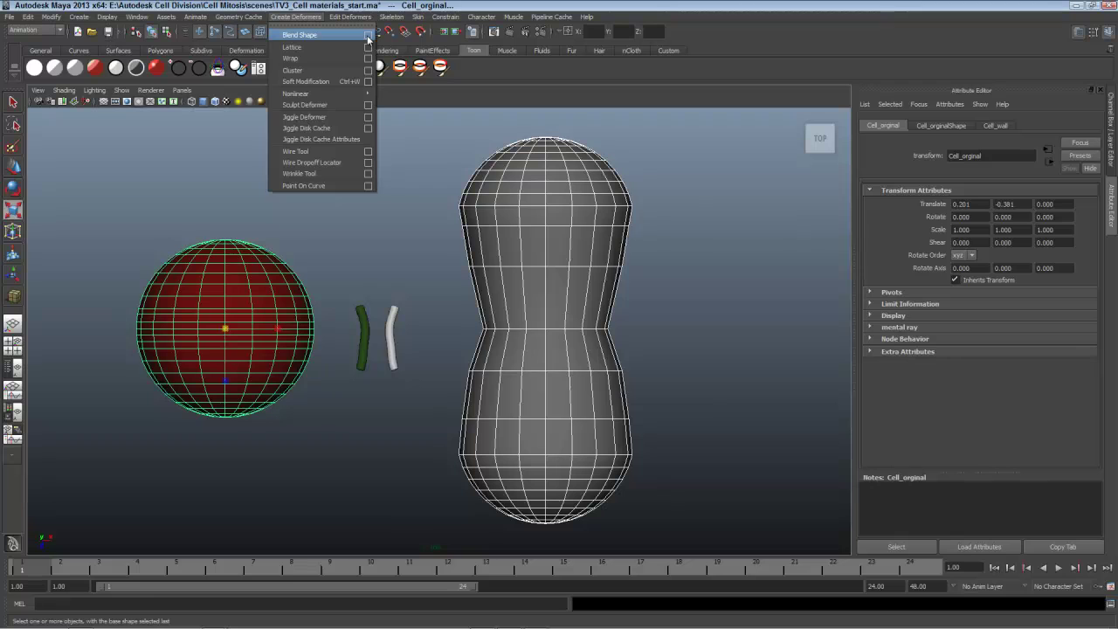
Create a Blend Shape deformer with node name Mitosis from the hourglass target onto the sphere.
left_click(367, 36)
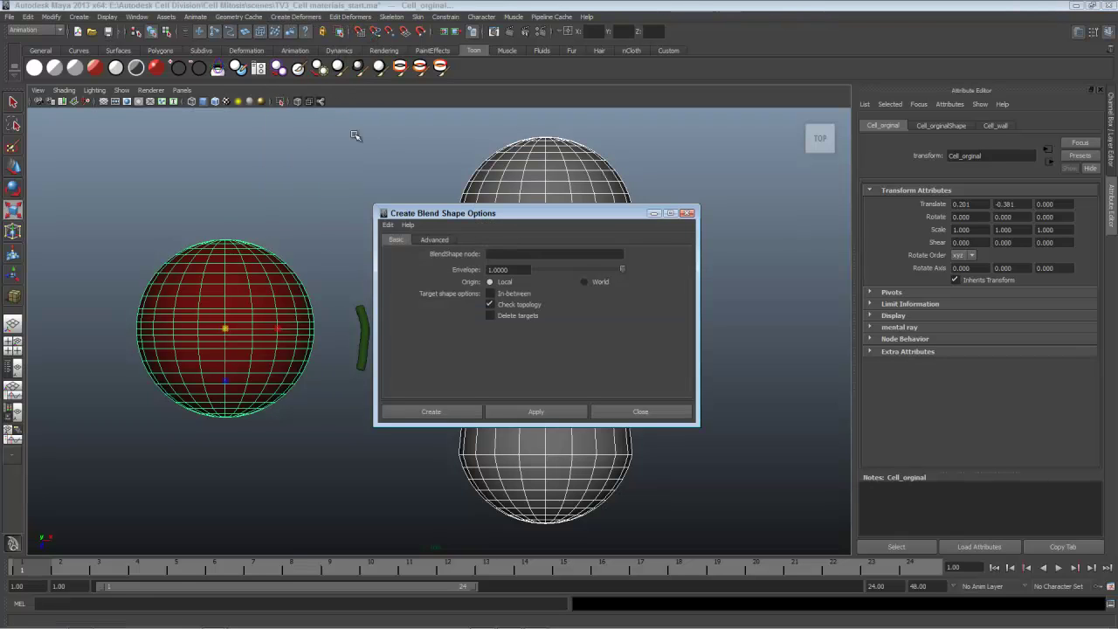
left_click(490, 254)
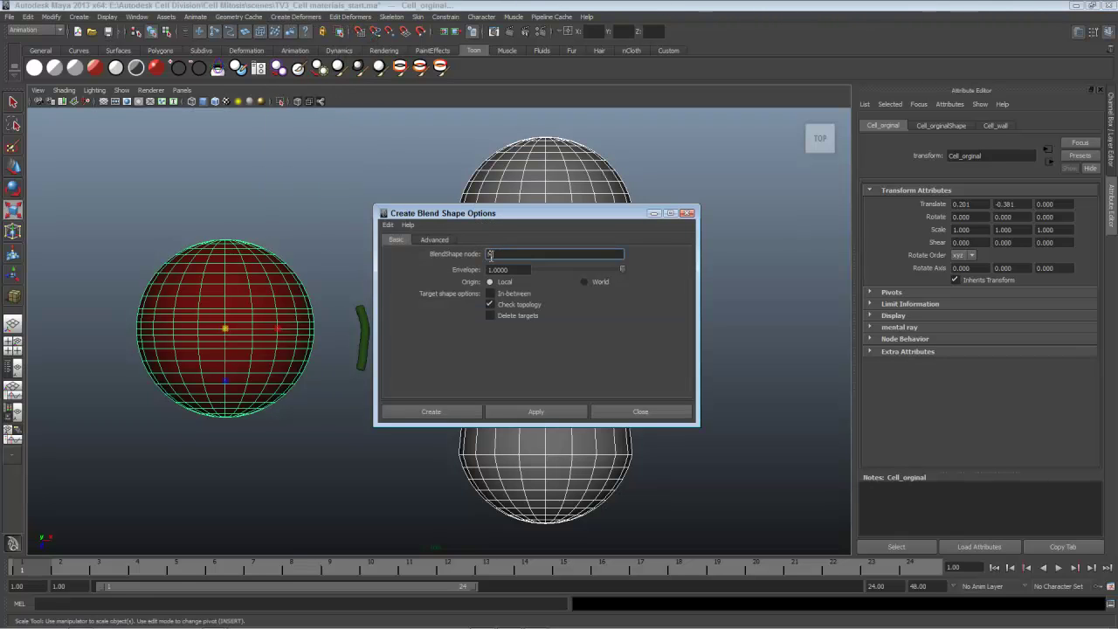
type("Mitosis")
left_click(439, 241)
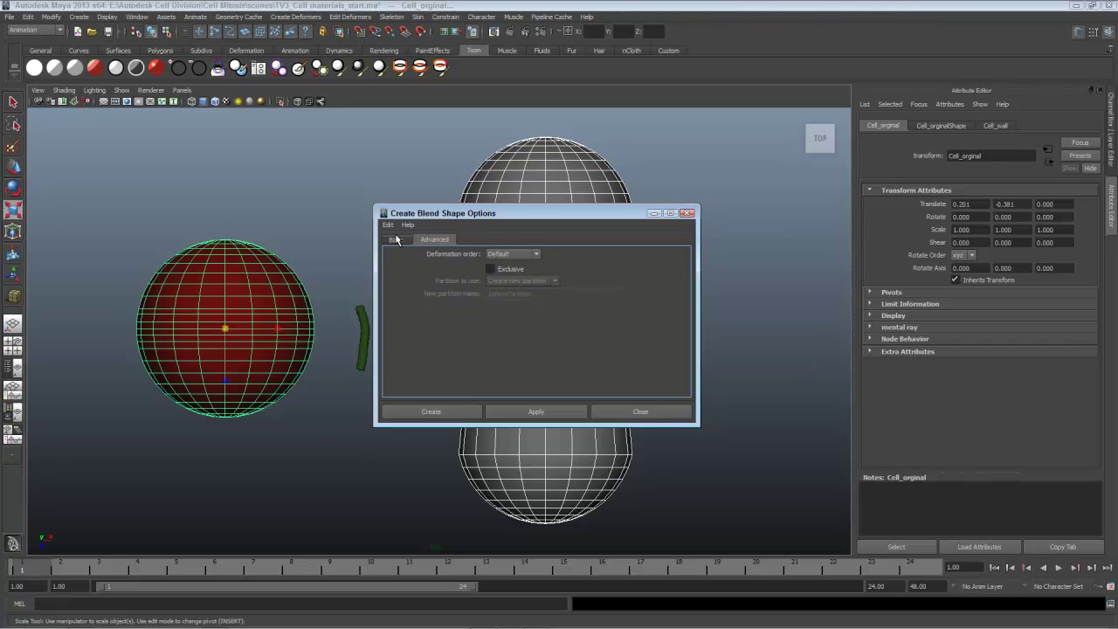
left_click(395, 239)
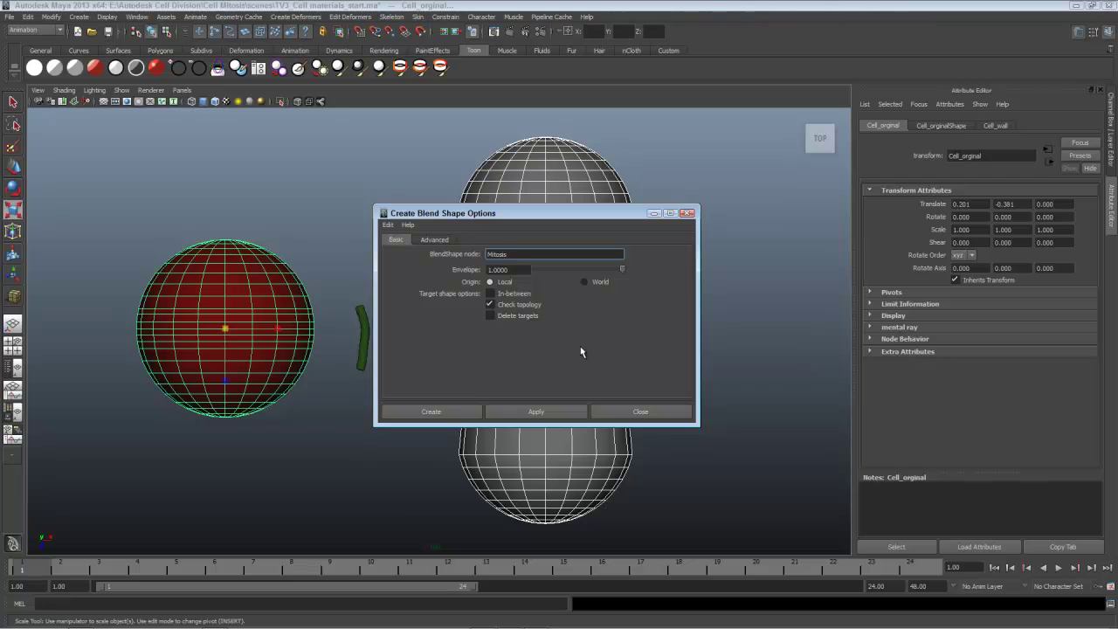
left_click(456, 413)
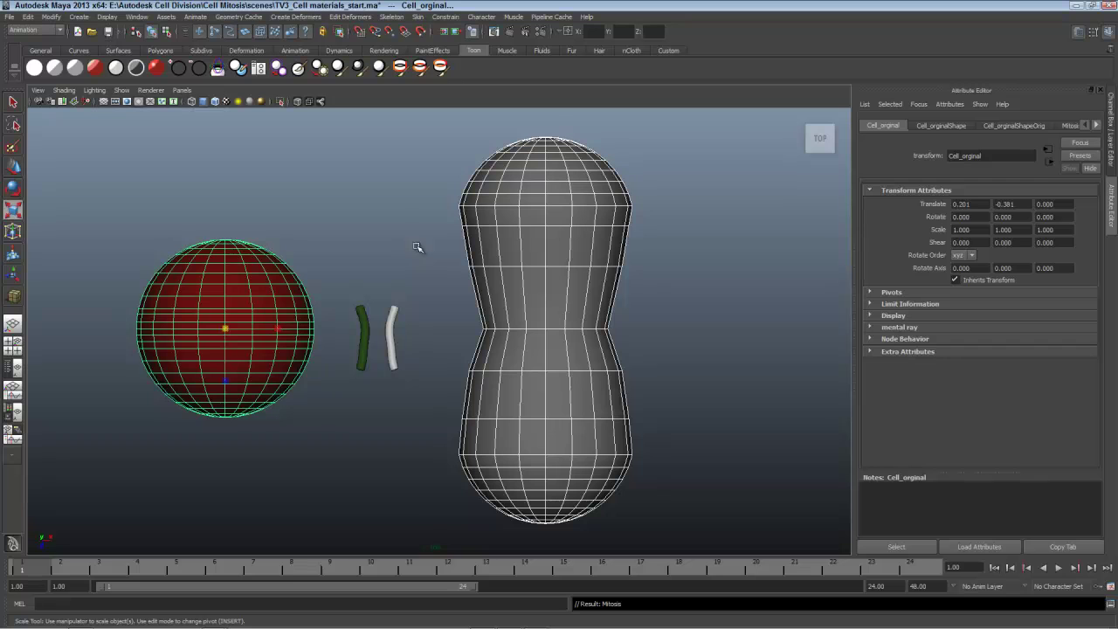
Test the Mitosis blend shape by dragging the red sphere's Blend_mitosis weight to 1.
left_click(1067, 126)
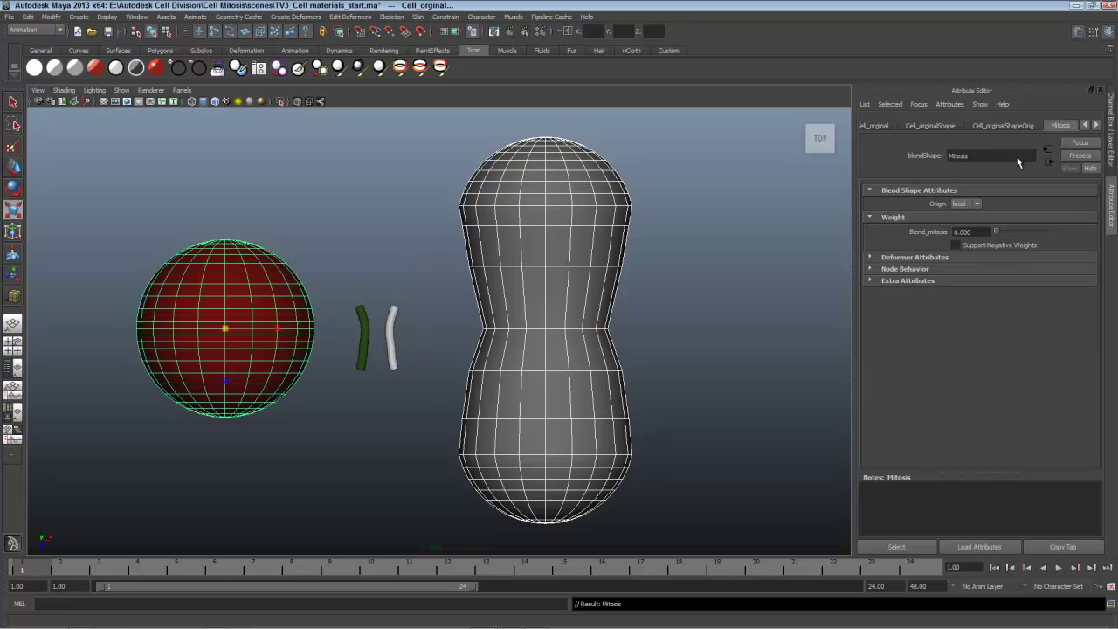
left_click(370, 242)
left_click(262, 265)
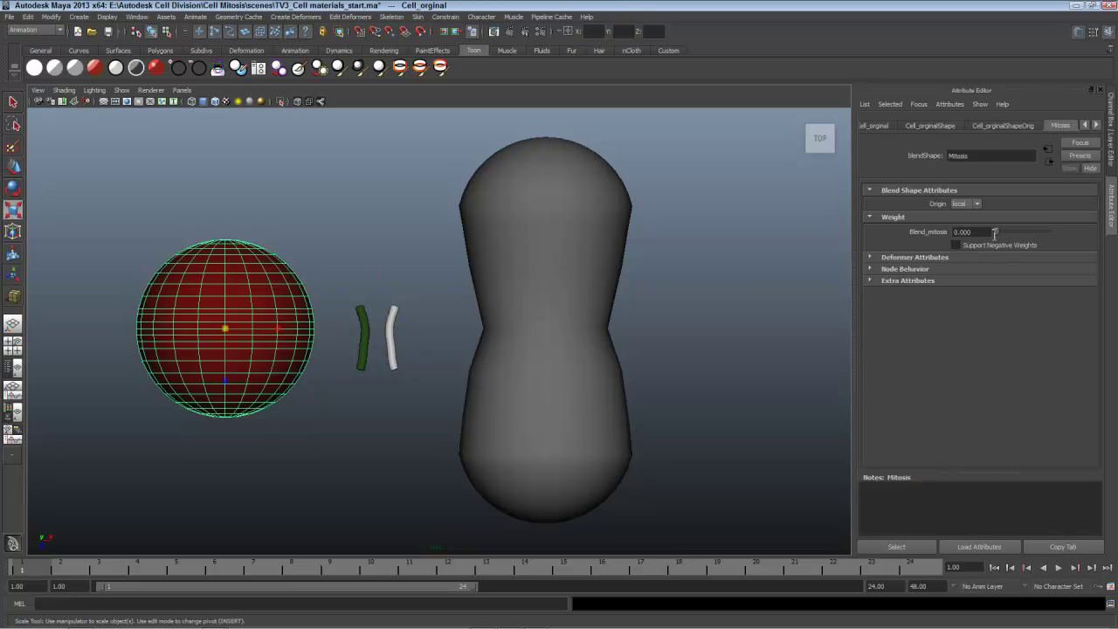
mouse_move(999, 237)
left_mouse_down()
mouse_move(1060, 237)
mouse_move(983, 232)
left_mouse_up()
Duplicate the red sphere, move the copy above the original, and name it Diploid_cell01.
key("ctrl+d")
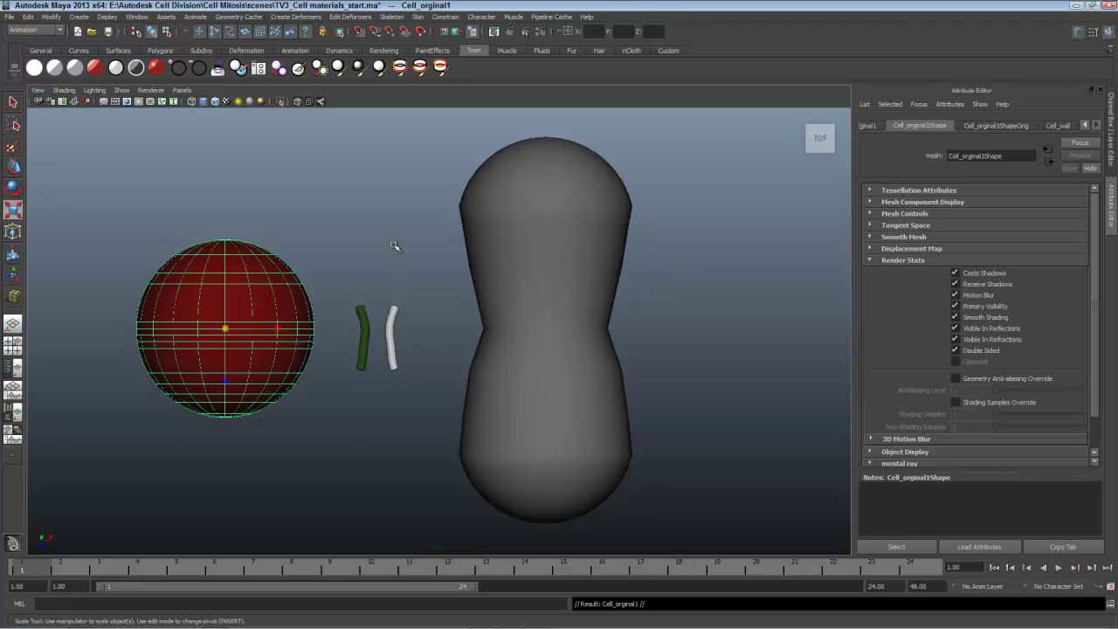
key("w")
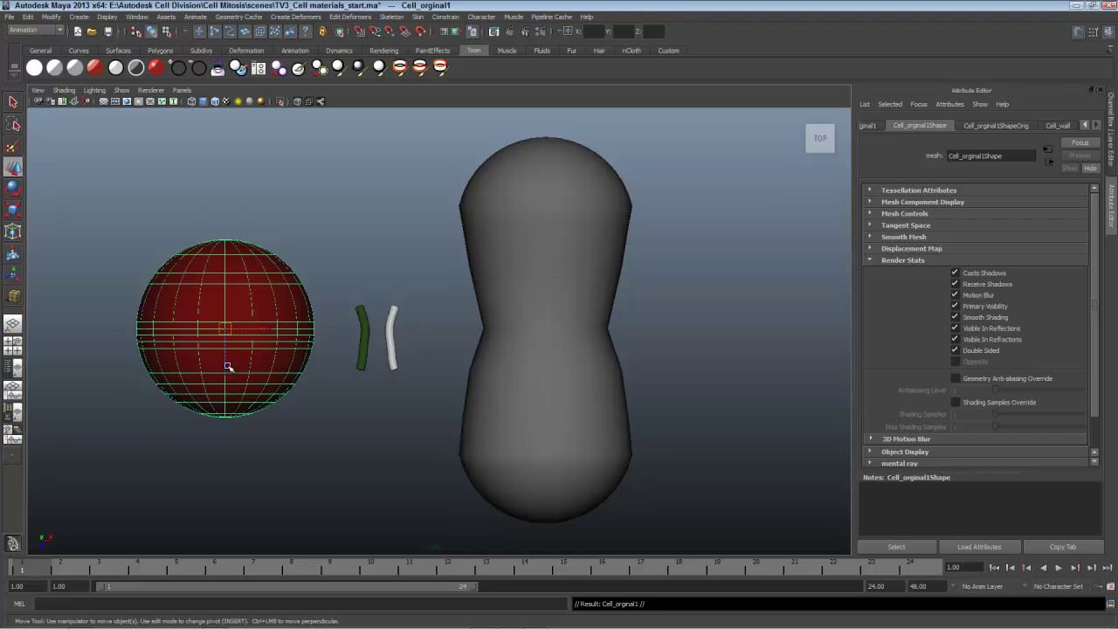
middle_click_drag(228, 368, 243, 248)
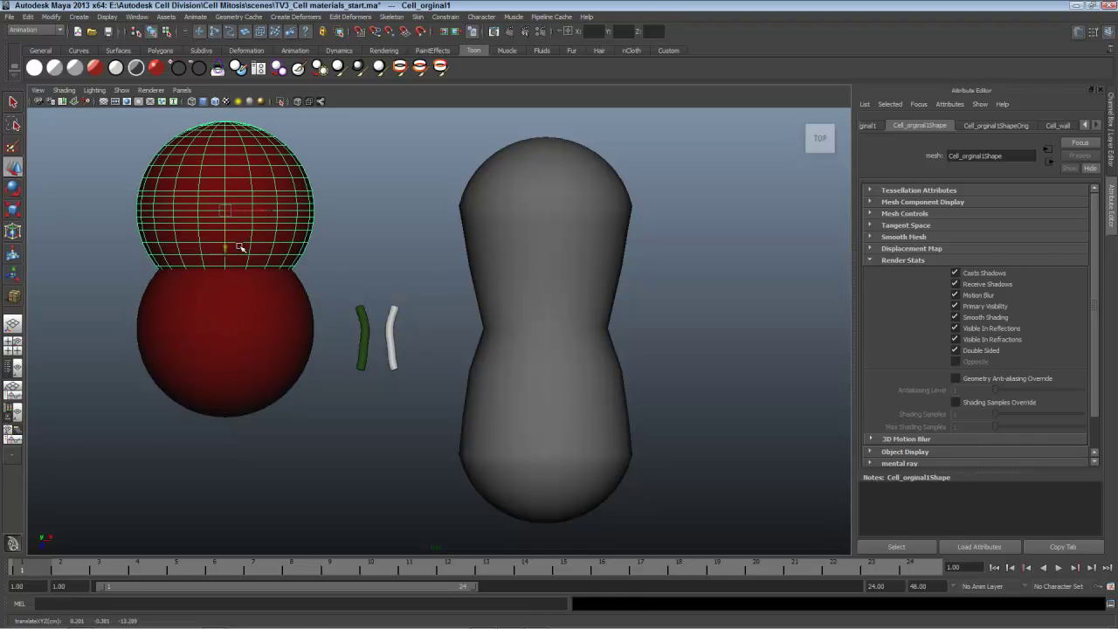
left_click(873, 127)
double_click(1008, 157)
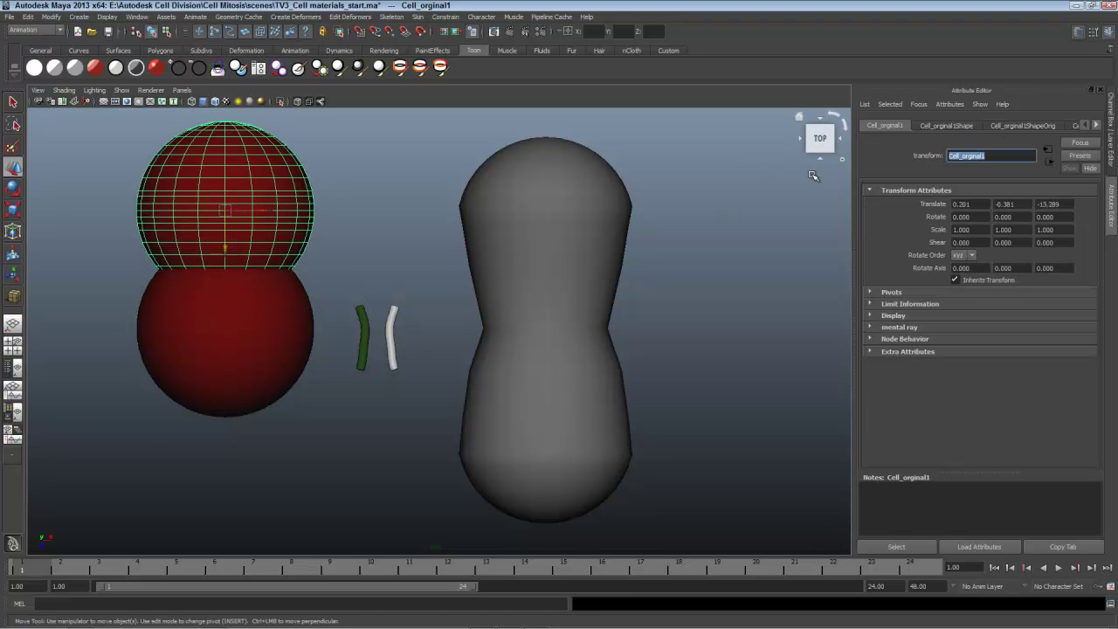
type("Diploid_cell01")
key("Return")
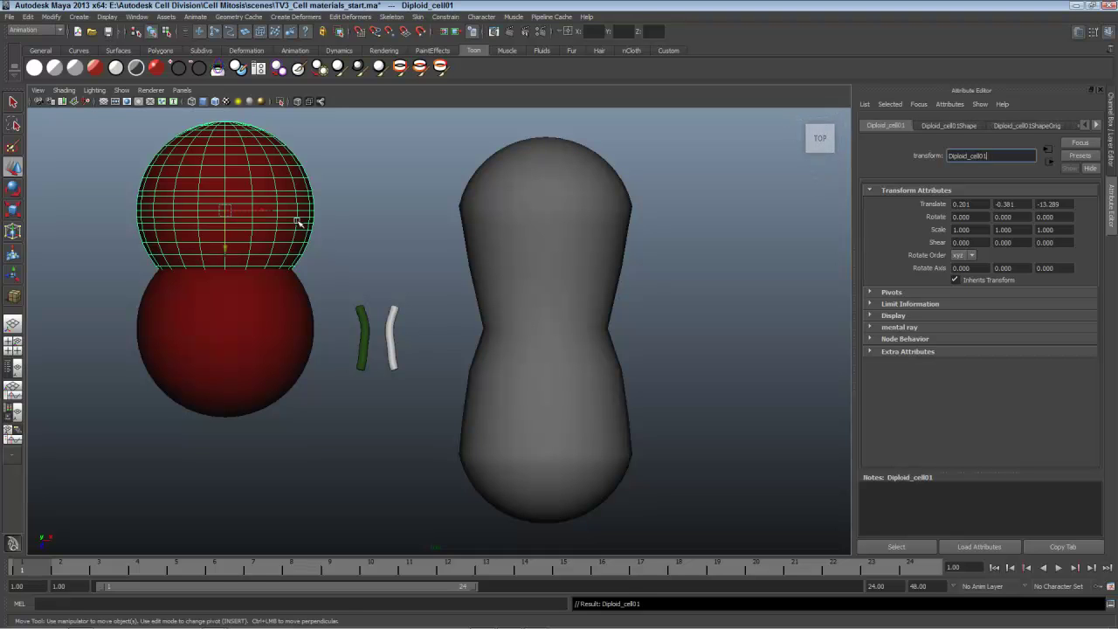
Duplicate Diploid_cell01 and move the new copy below the original sphere.
key("ctrl+d")
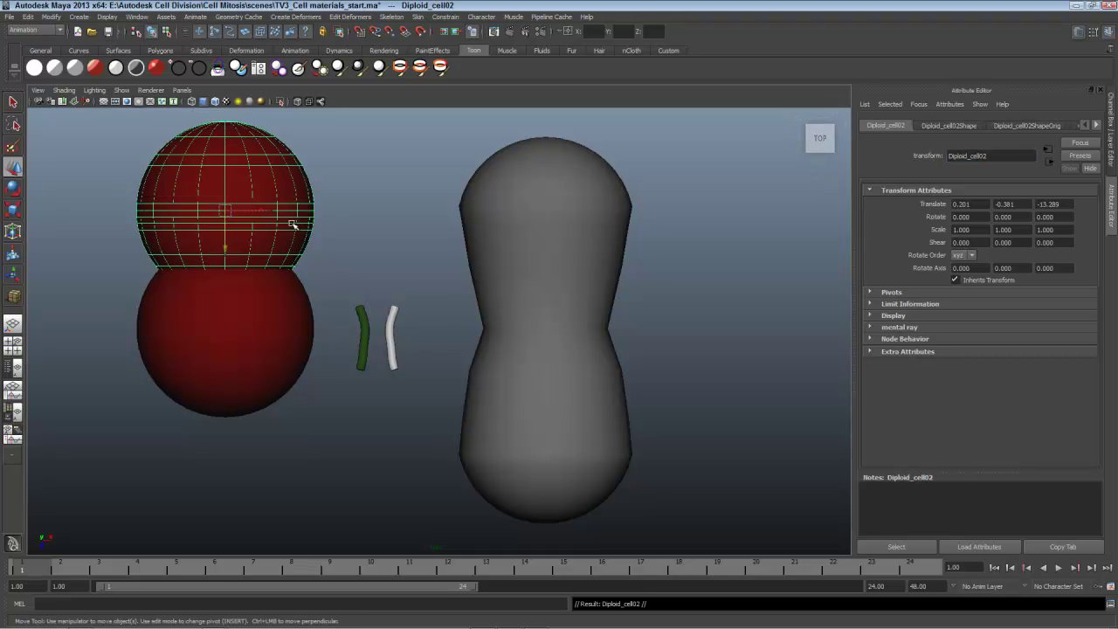
middle_click_drag(219, 242, 220, 487)
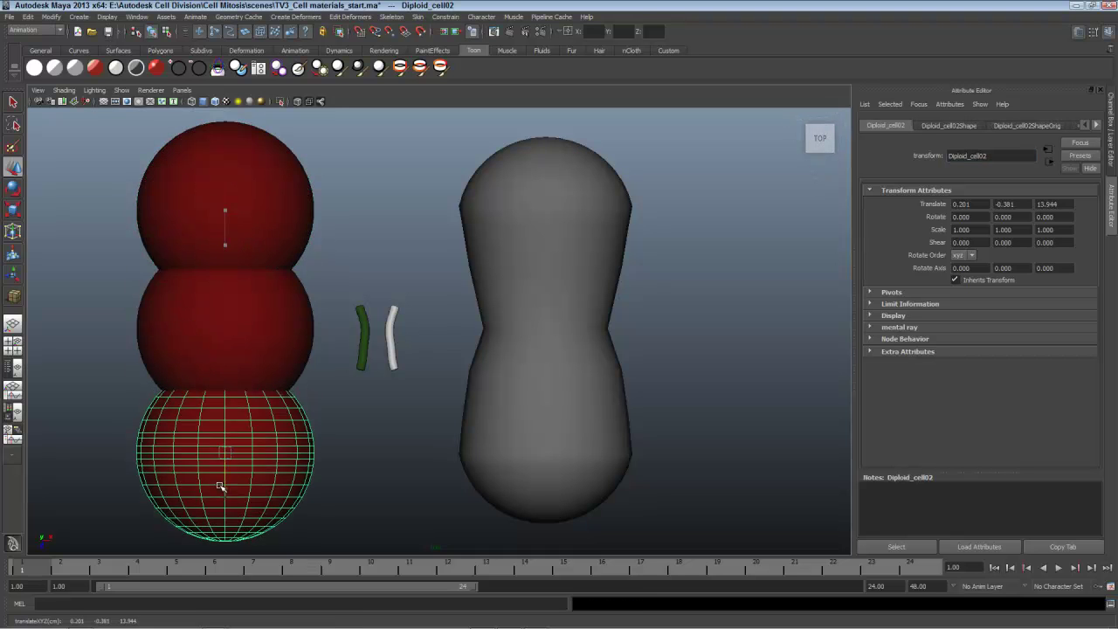
left_click(690, 303)
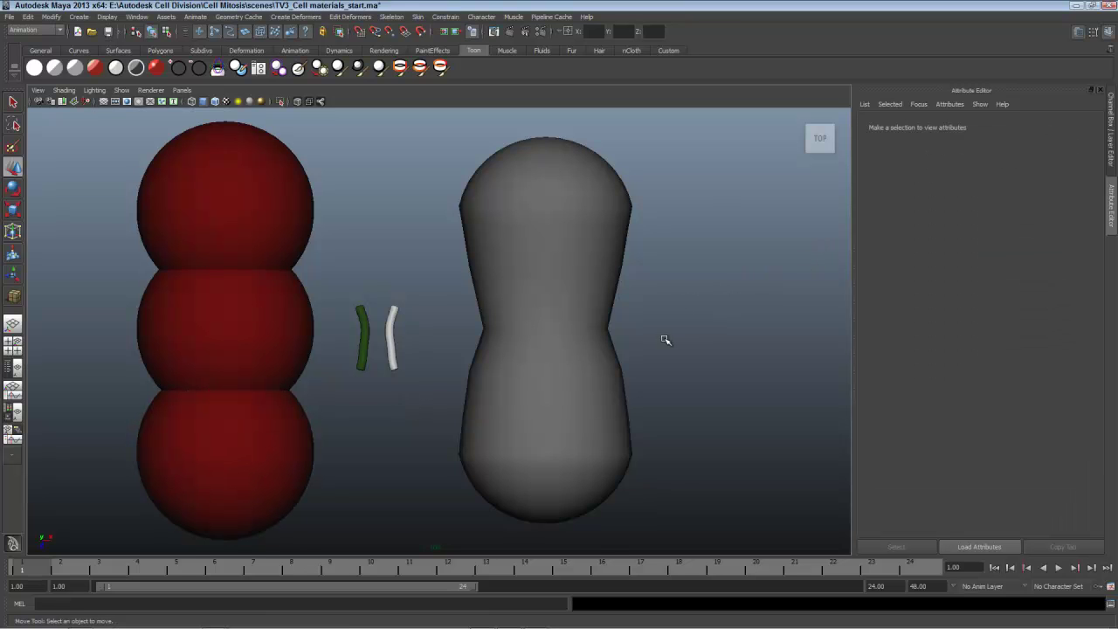
Set Cell_orginal's Mitosis Blend_mitosis weight to 1 and switch the viewport to wireframe.
left_click(284, 311)
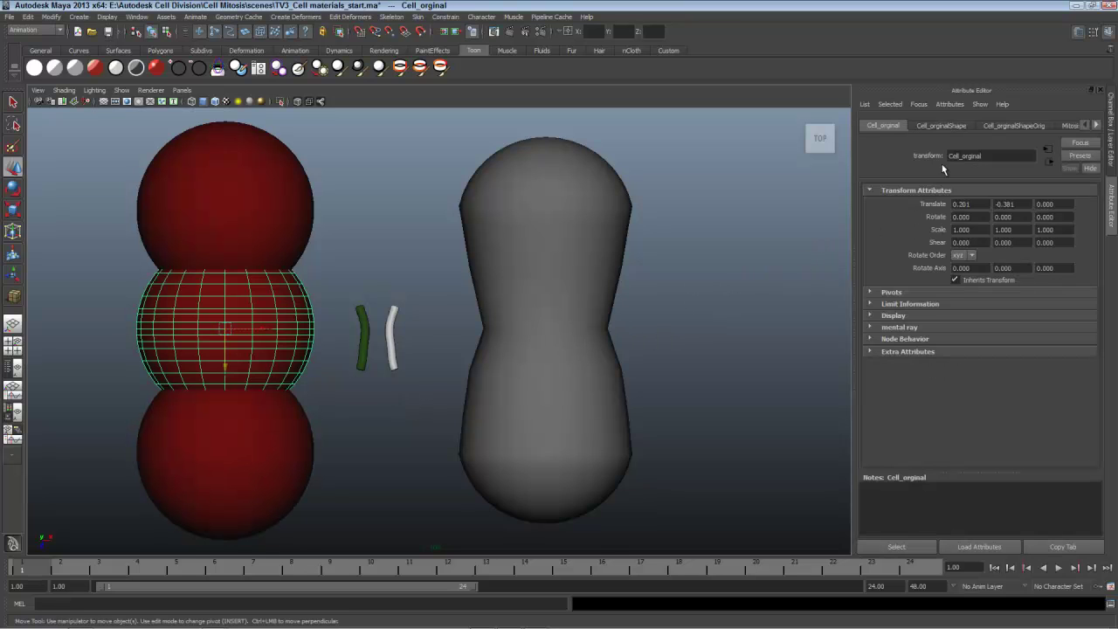
left_click(1070, 125)
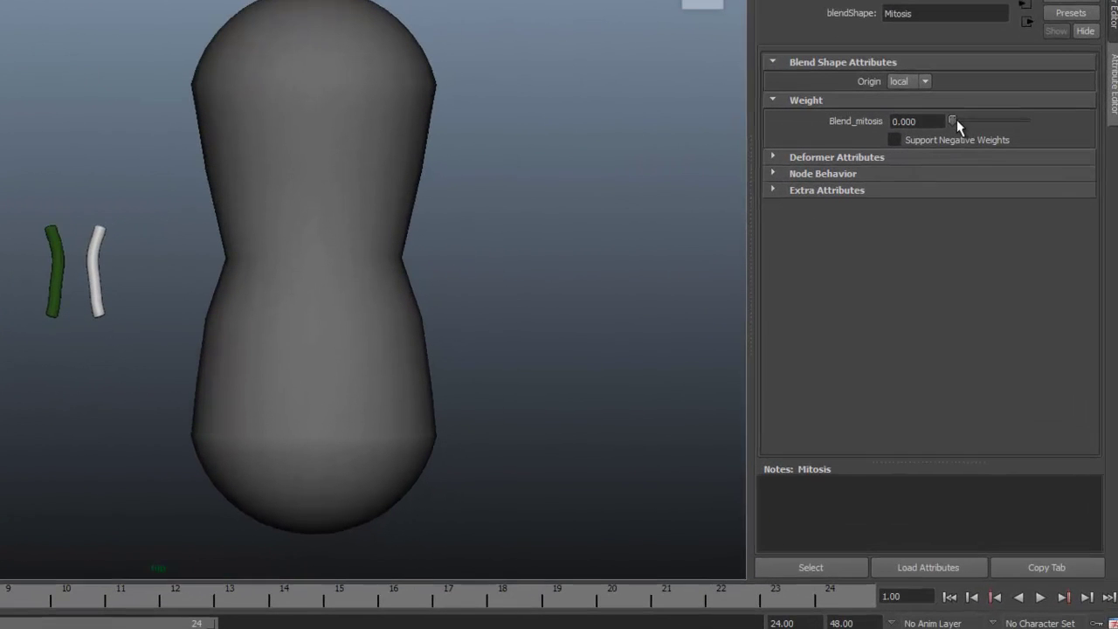
left_click_drag(956, 120, 1005, 120)
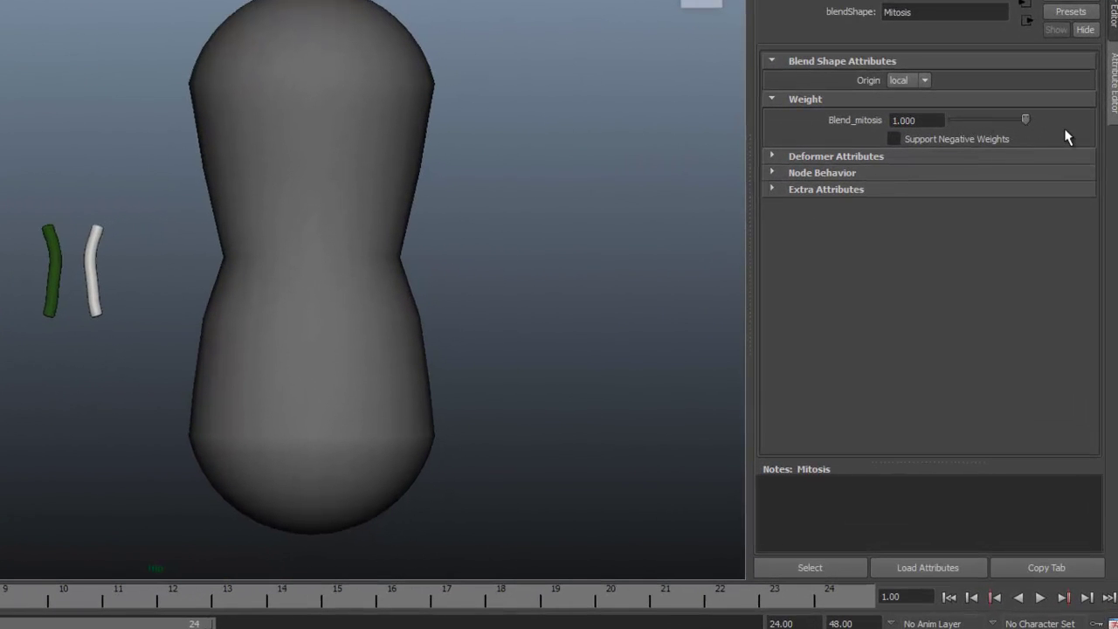
key("4")
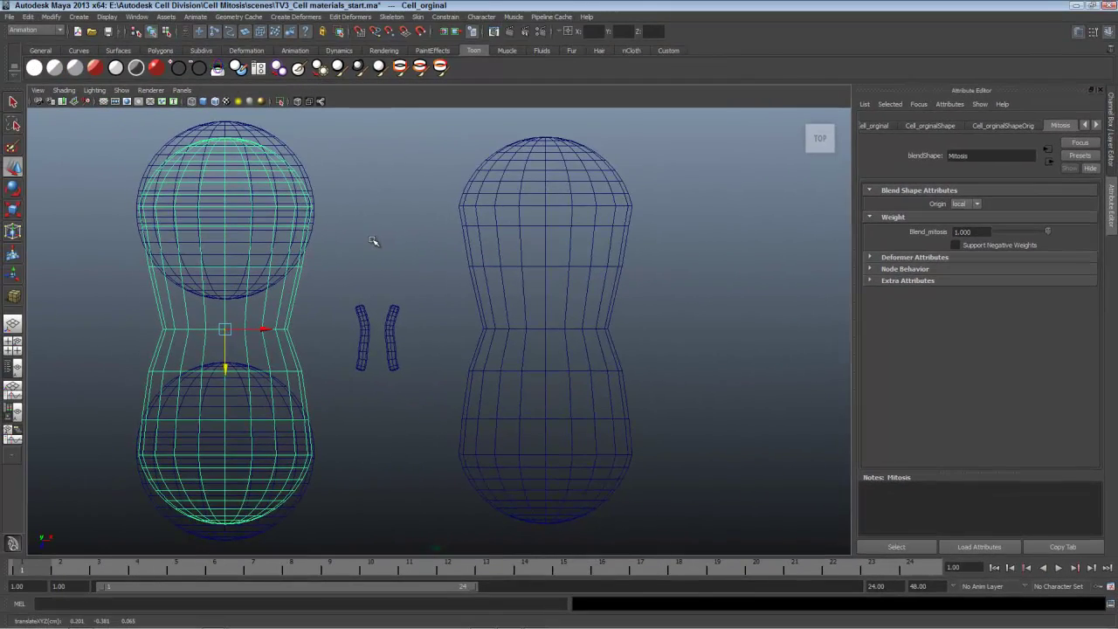
middle_click_drag(70, 134, 152, 131, "alt")
middle_click_drag(431, 239, 512, 242, "alt")
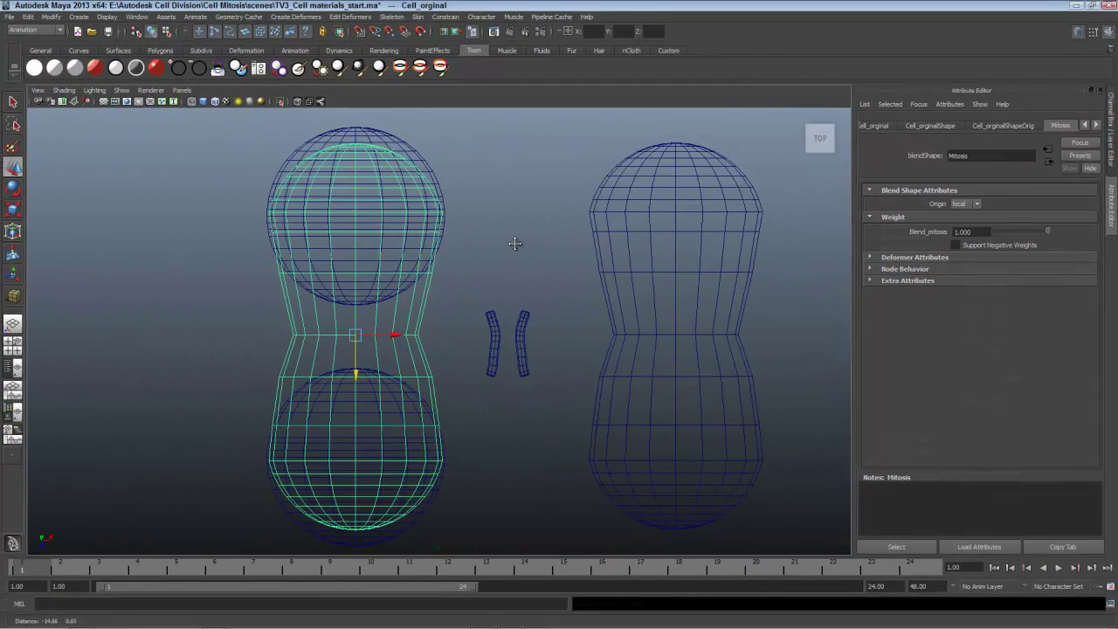
key("ctrl+z")
key("ctrl+z")
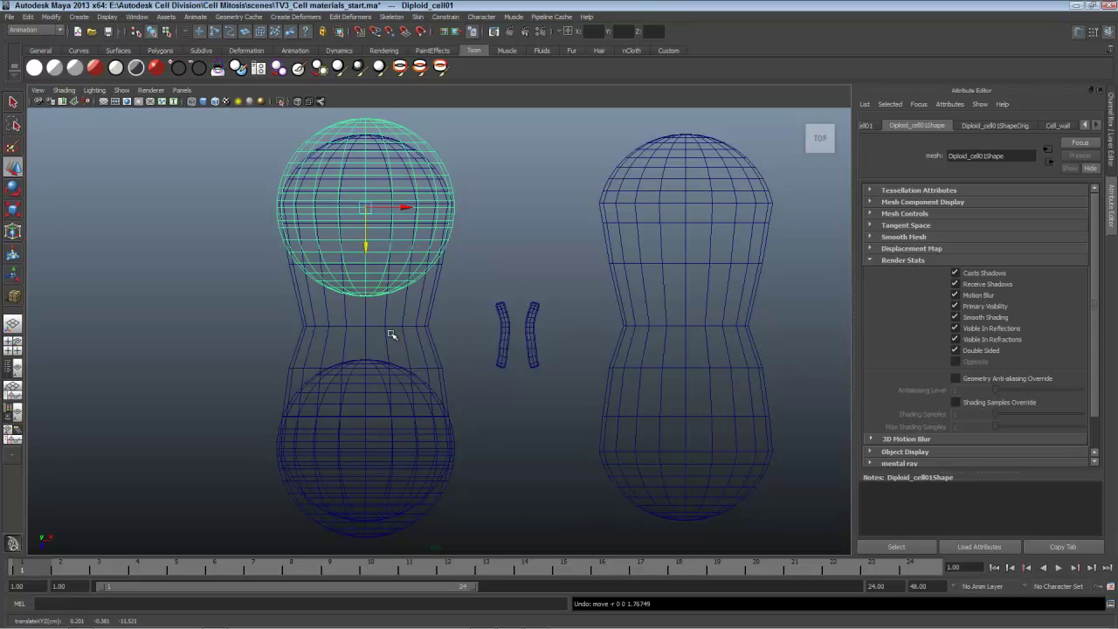
Move Diploid_cell01 down and Diploid_cell02 up into the hourglass's upper and lower lobes.
left_click_drag(366, 246, 367, 263)
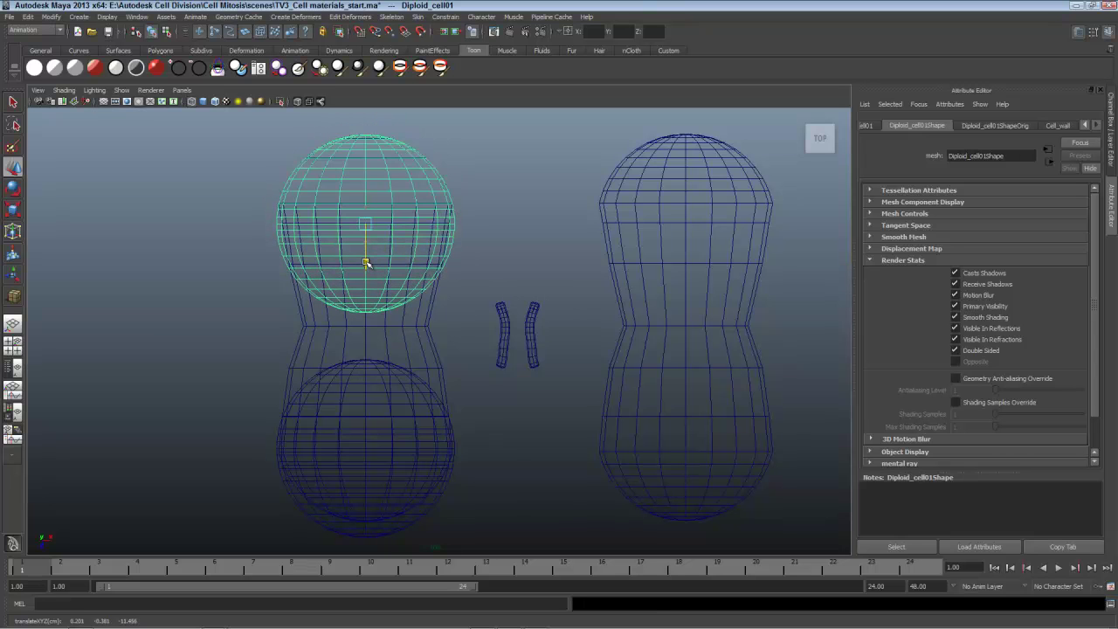
left_click(375, 361)
middle_click_drag(376, 473, 369, 350, "alt")
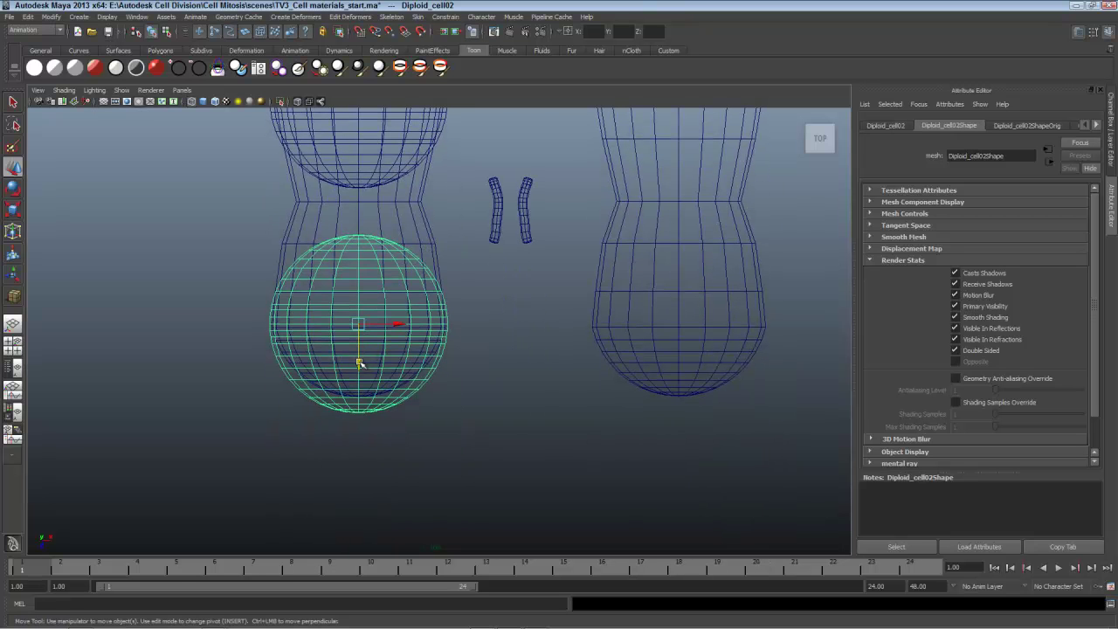
left_click_drag(359, 364, 358, 345)
middle_click_drag(479, 268, 454, 370, "alt")
scroll(454, 371, "down", 2)
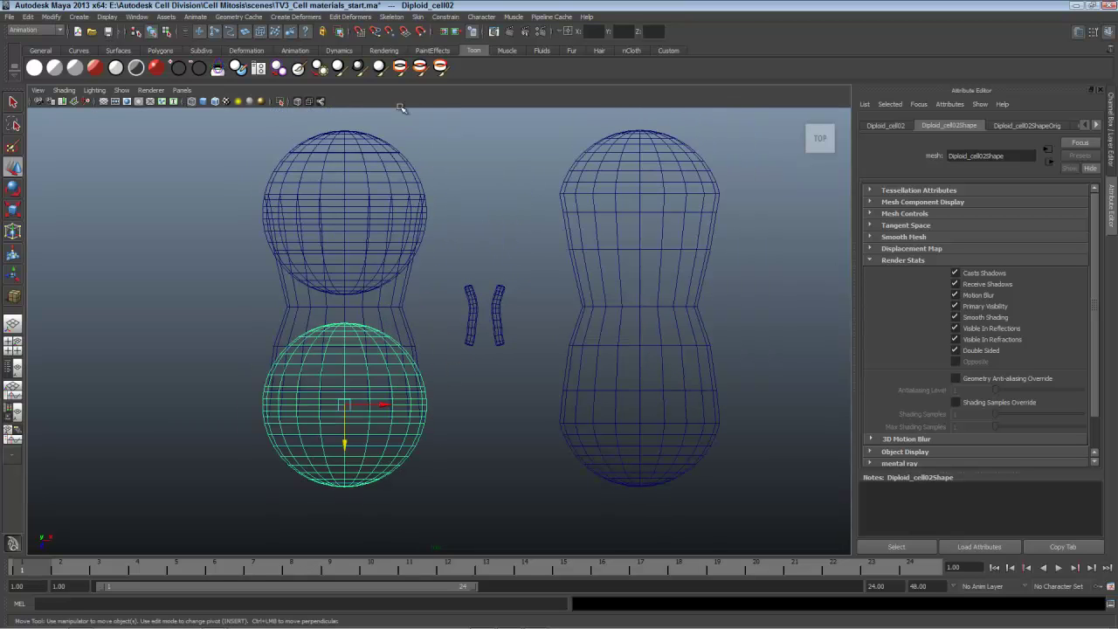
left_click(478, 237)
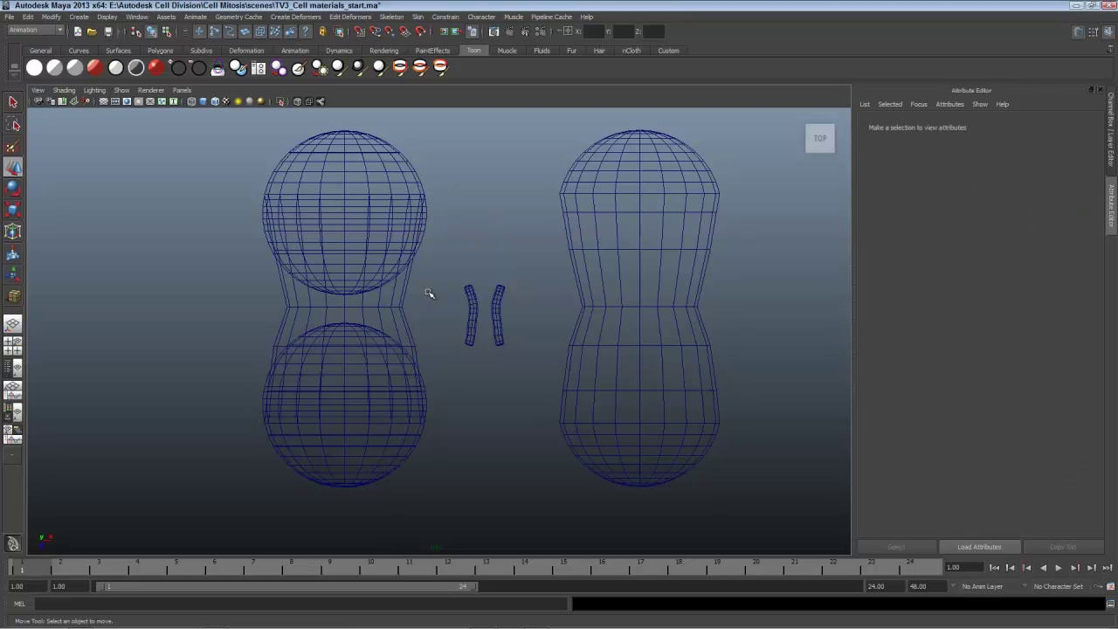
Return to smooth shading and scrub the cell's Blend_mitosis weight from 0 back to 1.
key("5")
left_click(401, 313)
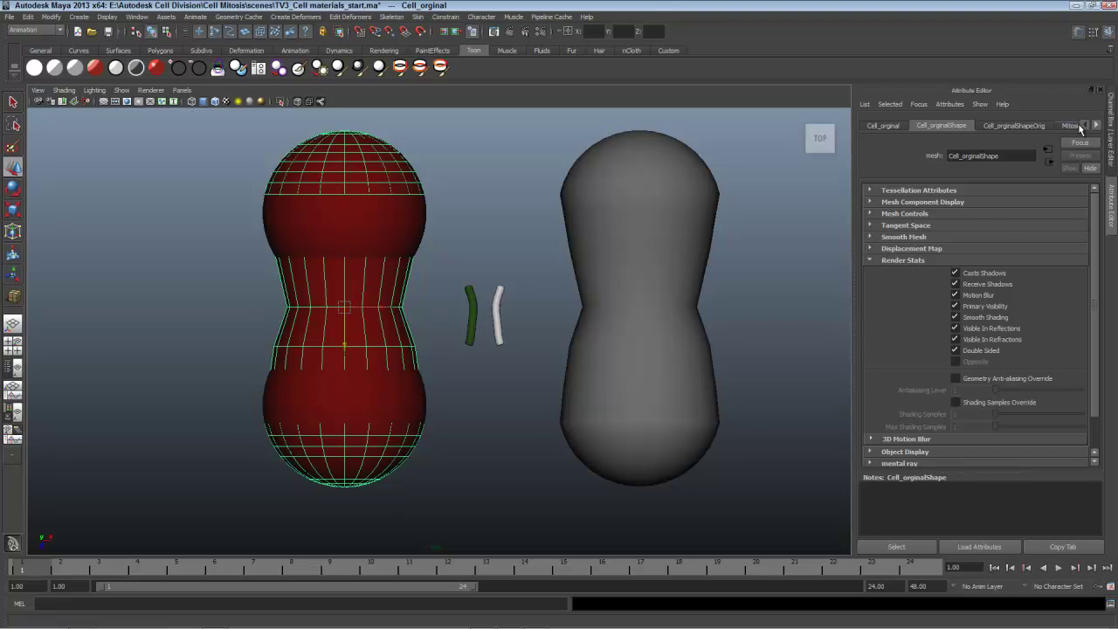
left_click(1060, 126)
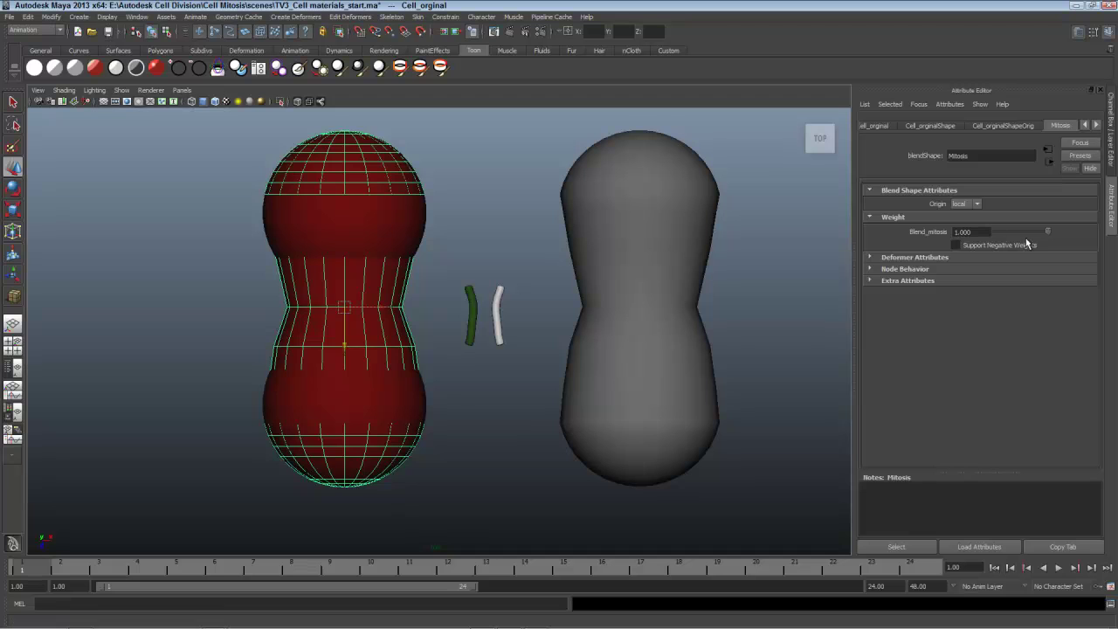
left_click_drag(1047, 232, 942, 233)
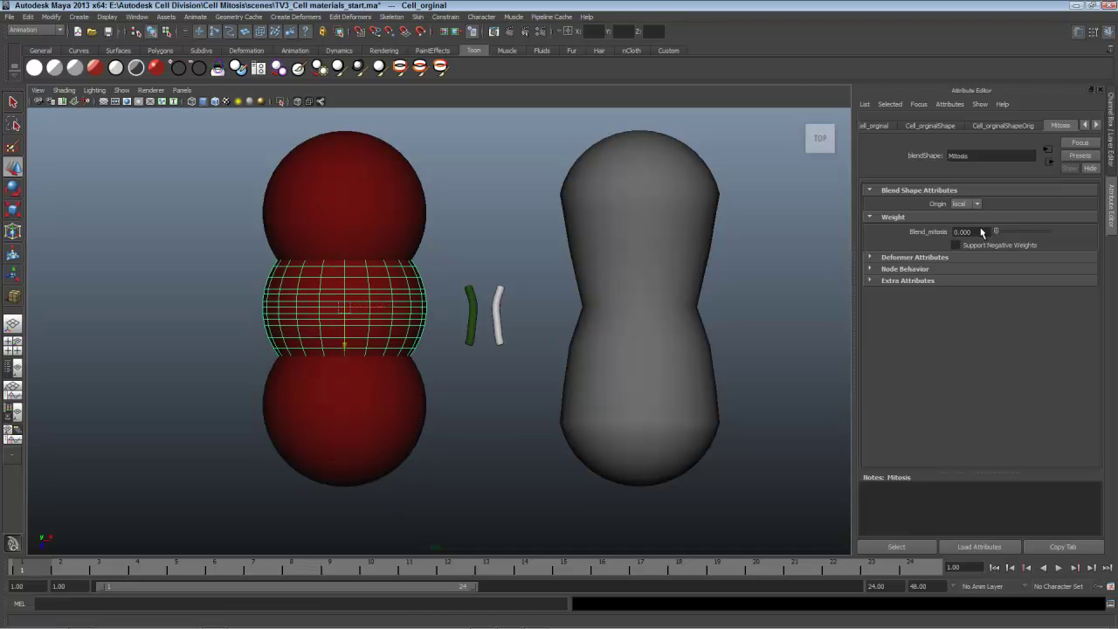
left_click_drag(996, 232, 1060, 219)
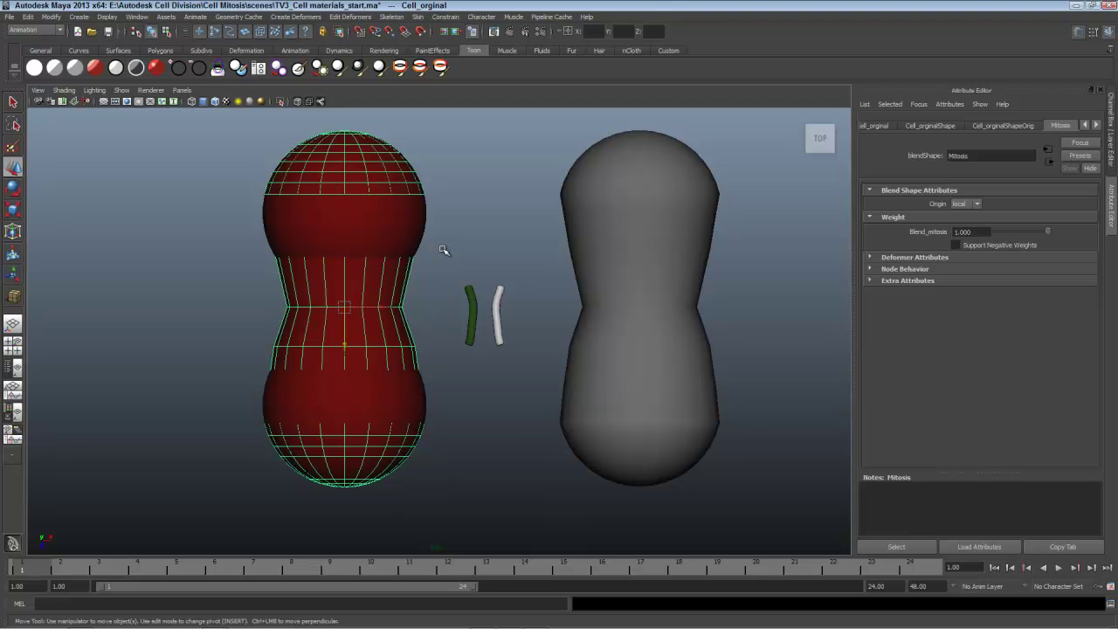
left_click(498, 249)
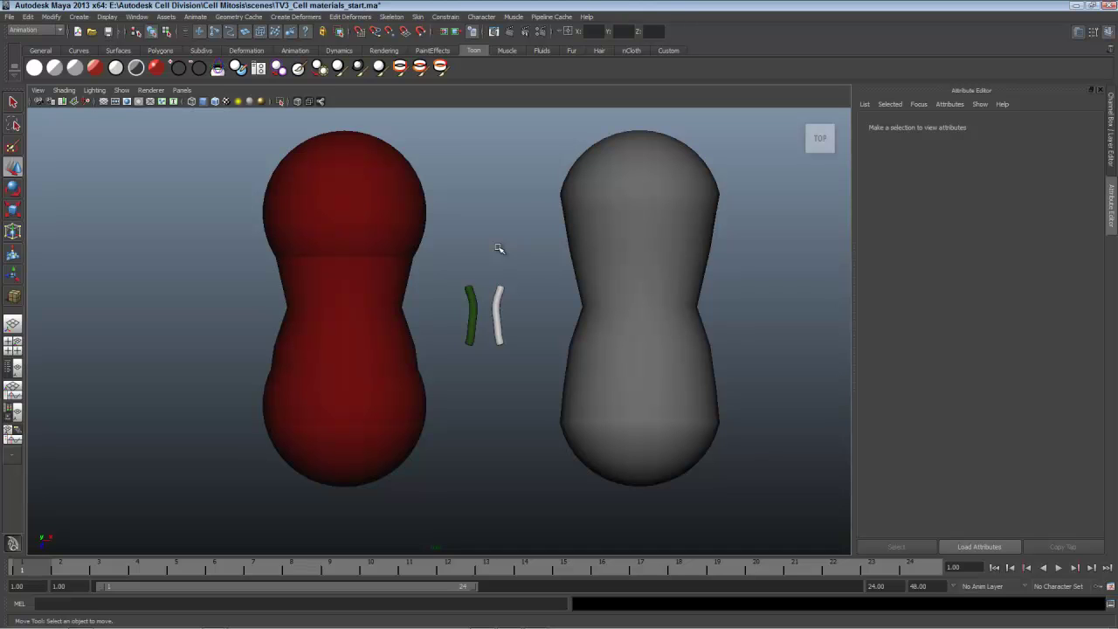
Assign a new Lambert material to both Diploid_cell spheres.
left_click(390, 233)
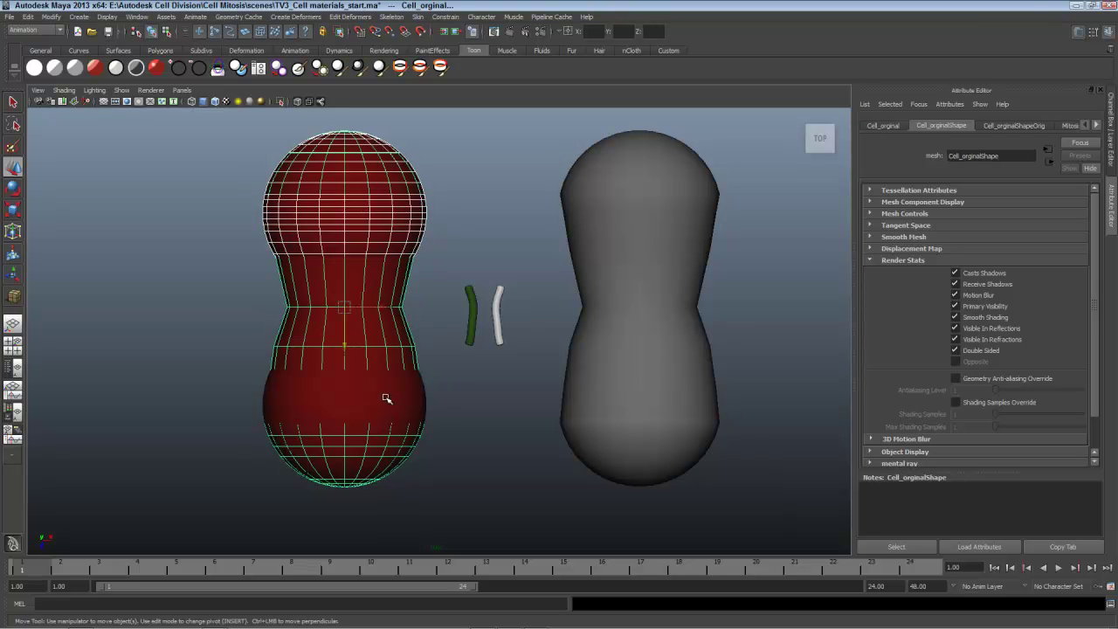
left_click(426, 424)
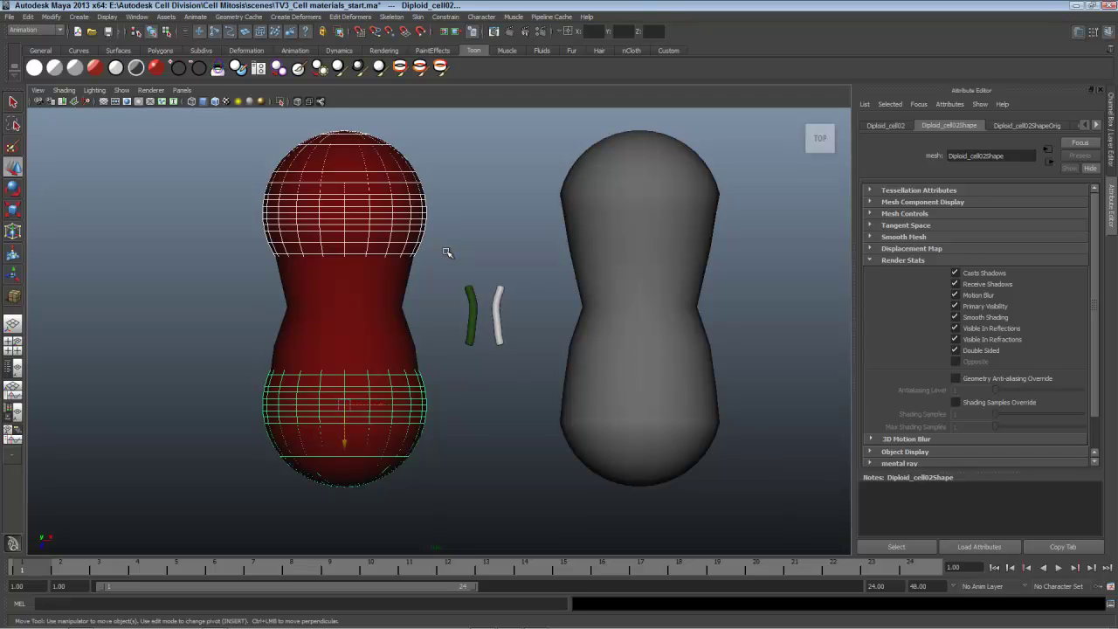
right_click_drag(404, 220, 445, 397)
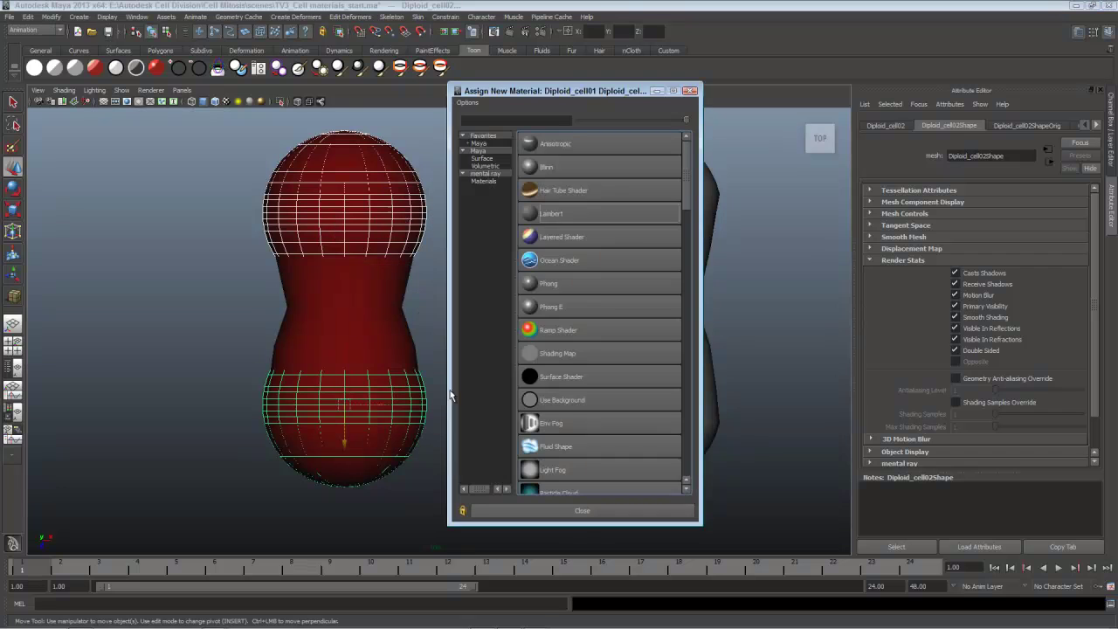
left_click(625, 215)
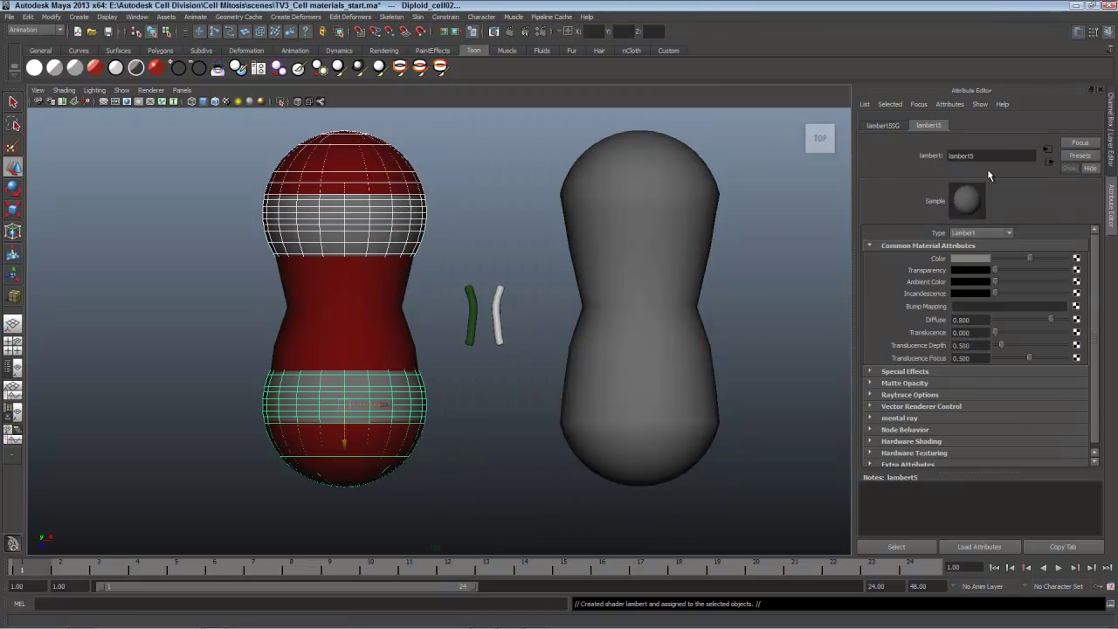
Name the Lambert material Diploid_cell and set its colour to dark red.
type("Diploid cell")
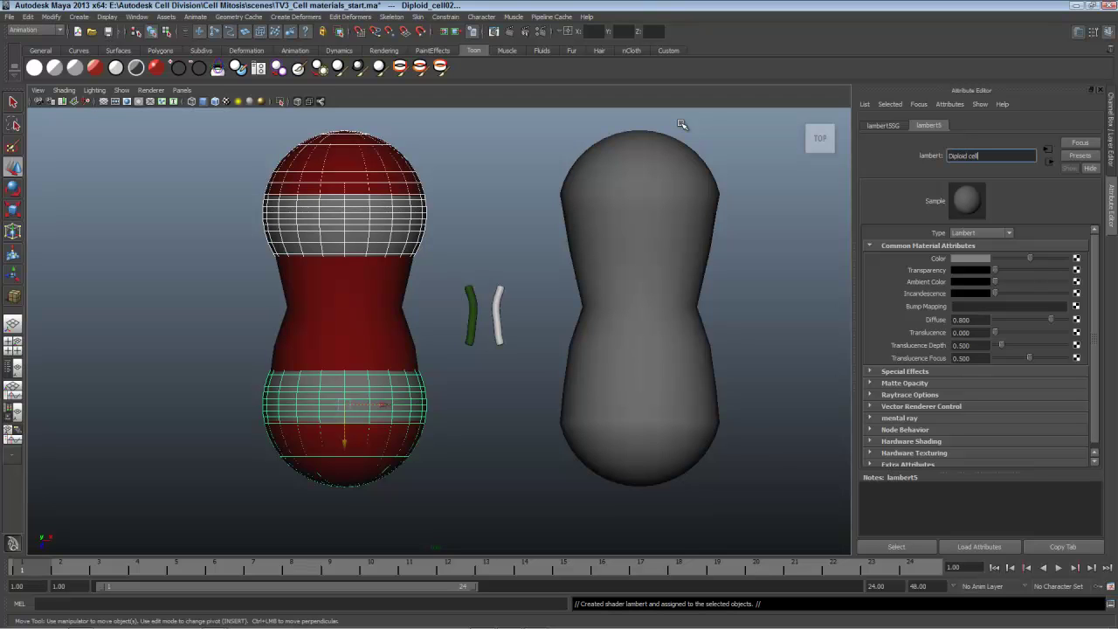
key("Return")
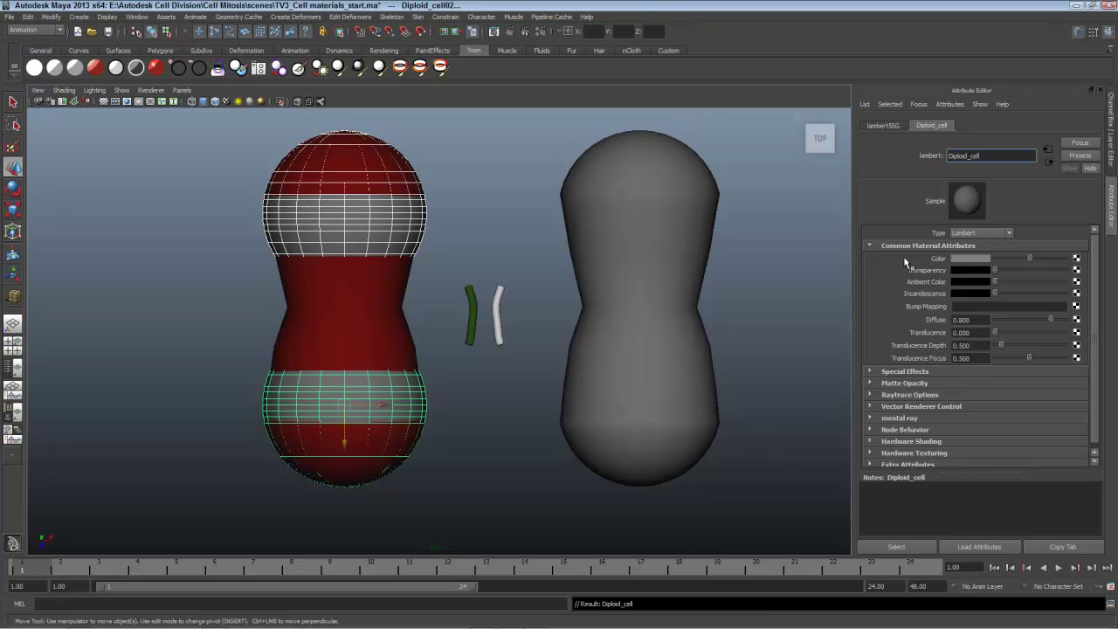
left_click(970, 260)
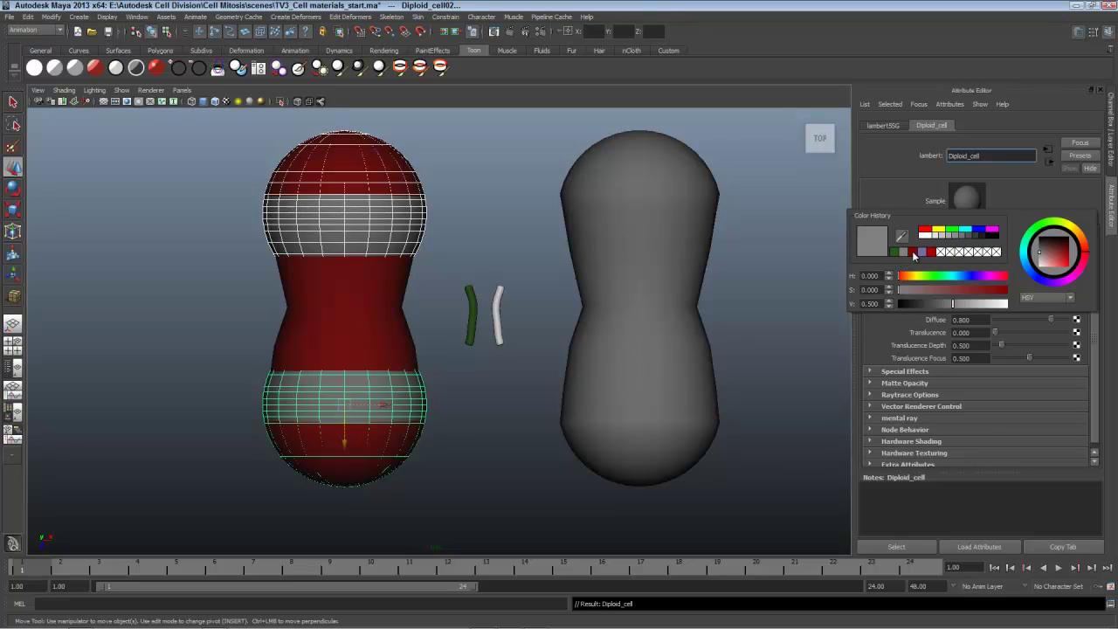
left_click(912, 251)
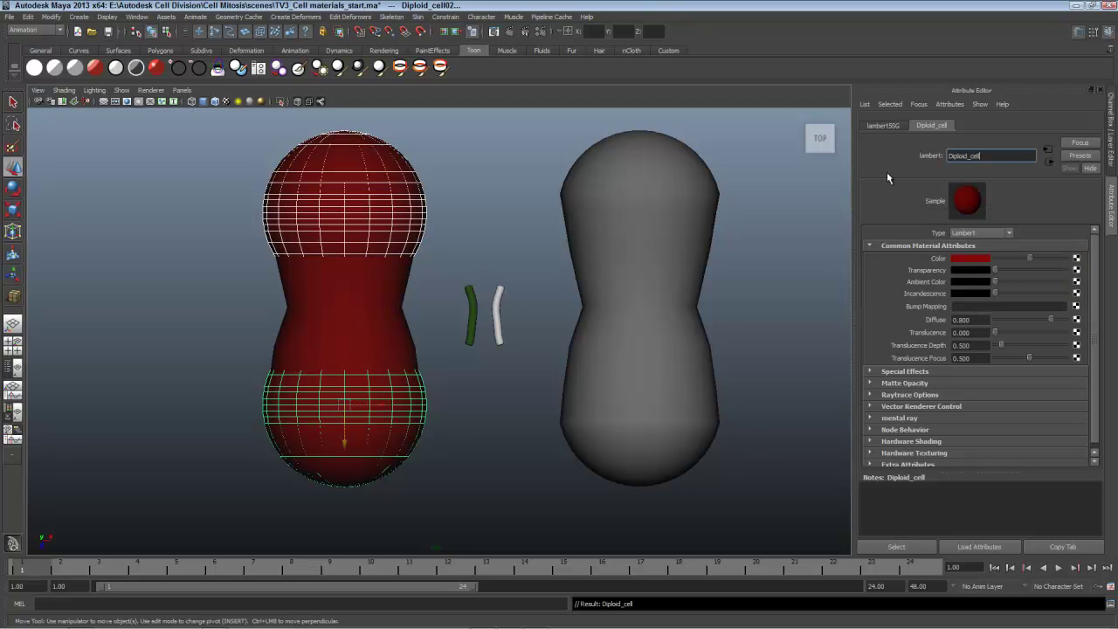
left_click(513, 387)
left_click(513, 387)
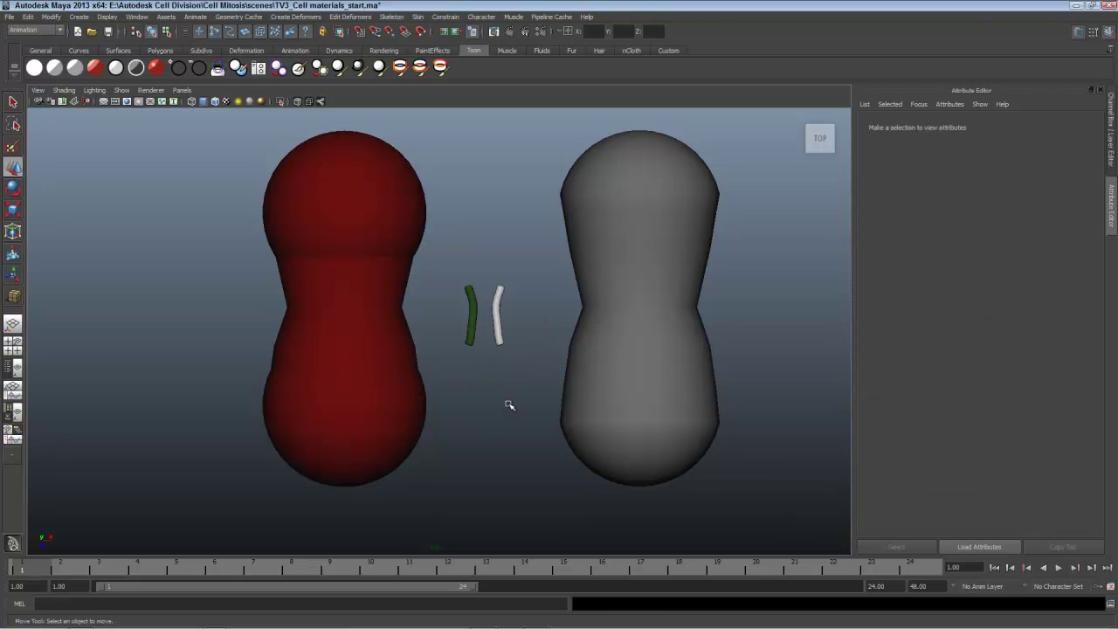